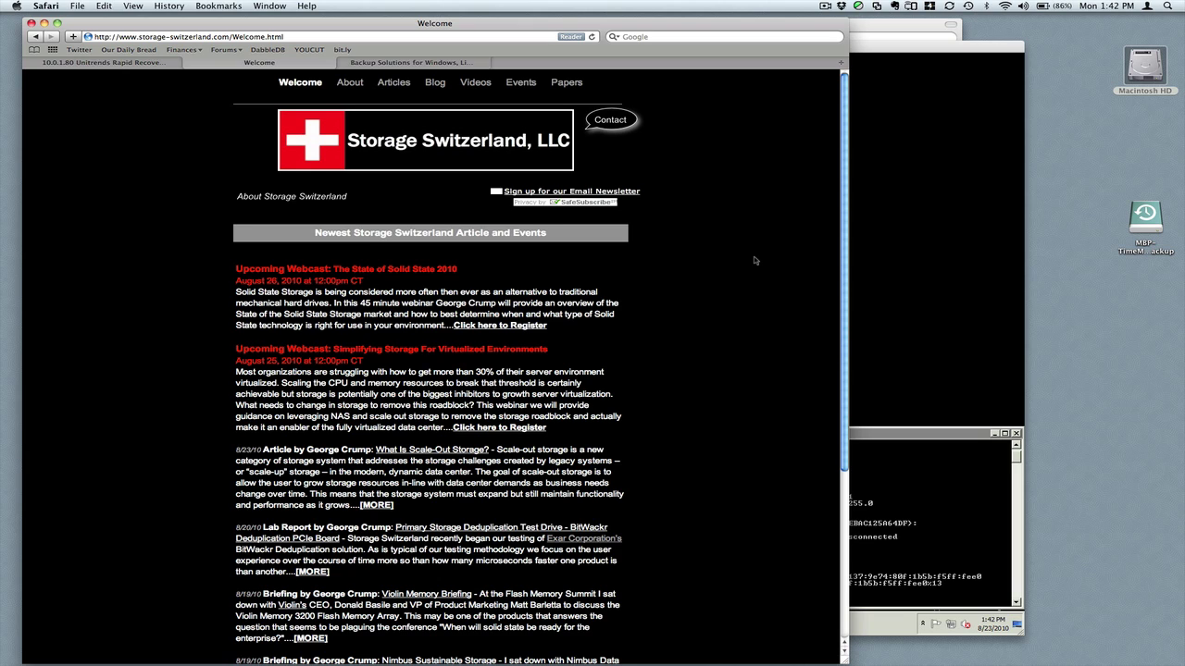
Step: Look over the Unitrends website, the recovery console and the drives of the remote Windows server at 10.0.1.31, returning to the console
click(453, 63)
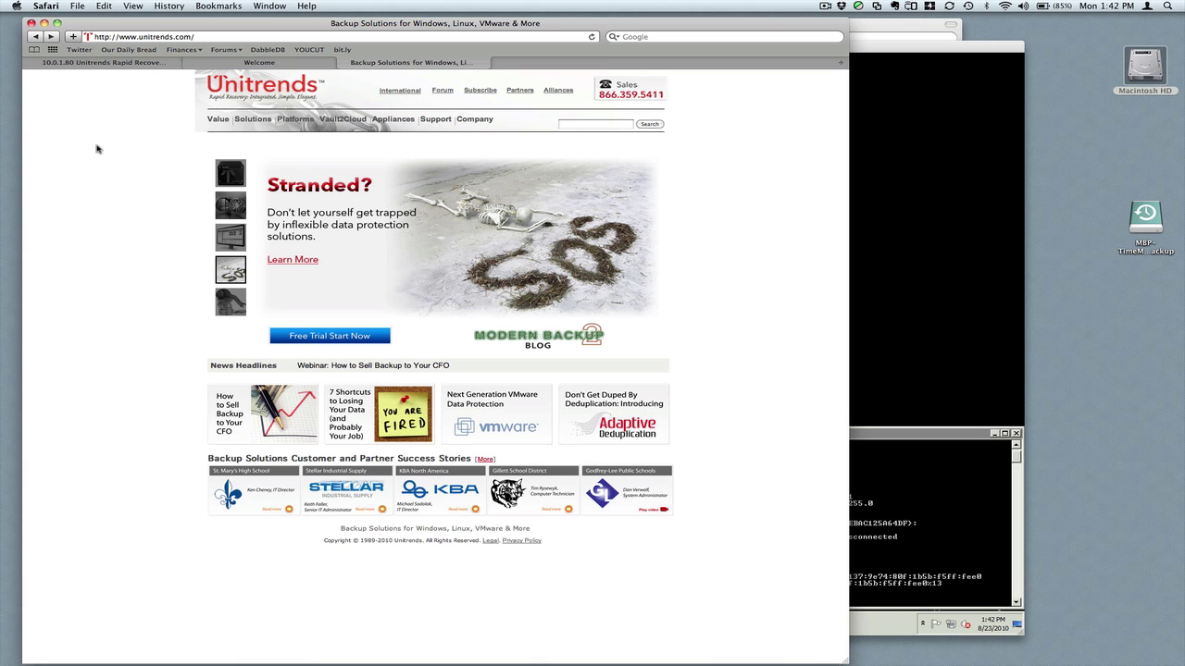
click(123, 63)
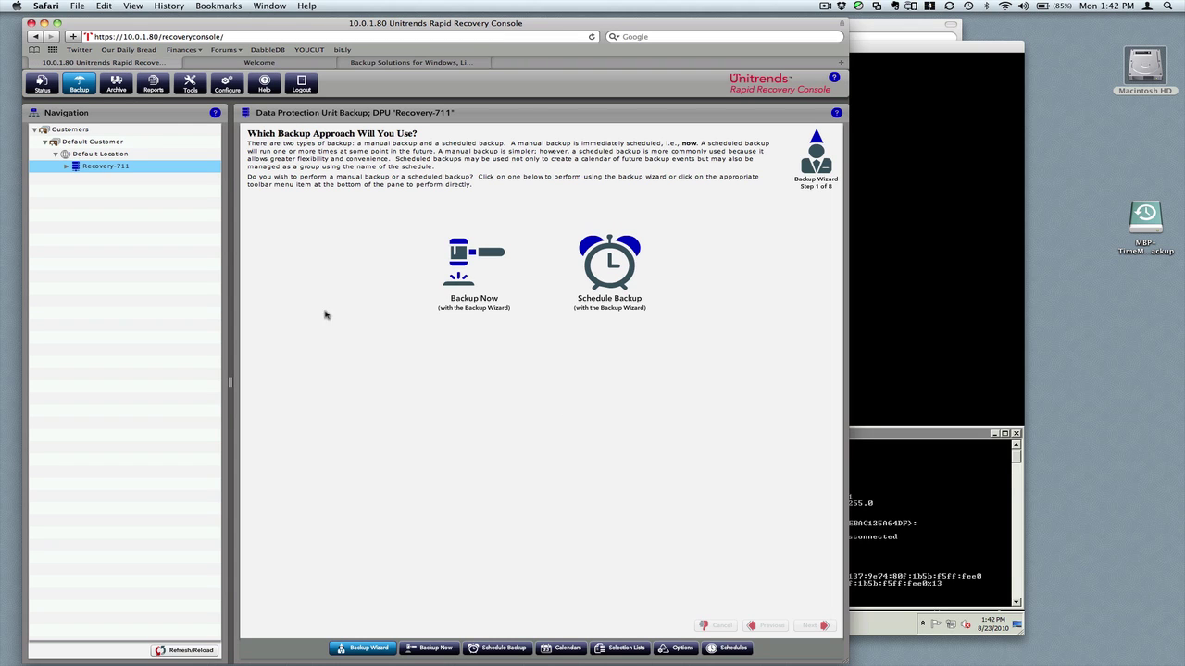
click(860, 48)
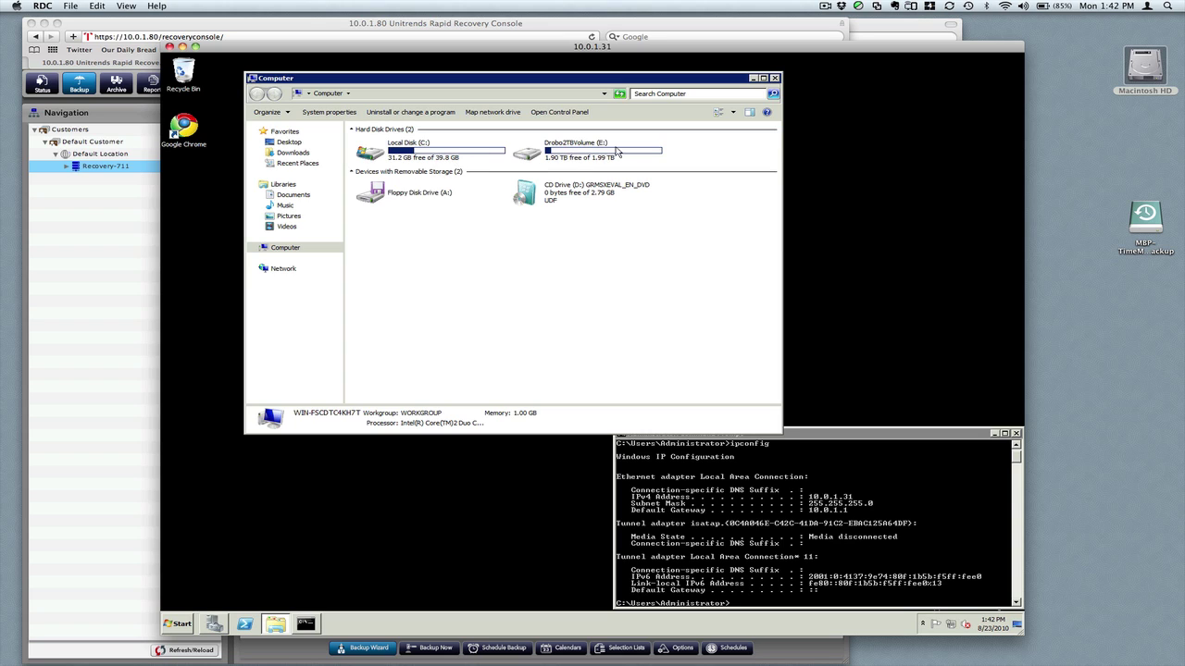
mouse_move(642, 153)
click(108, 244)
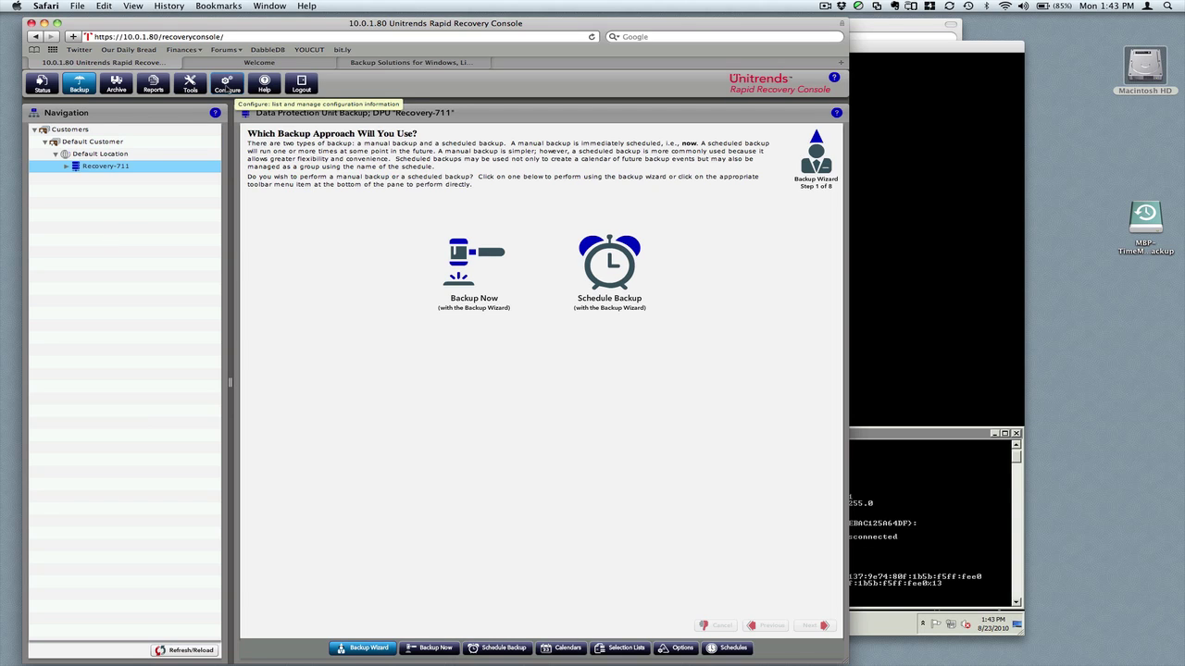
Step: Start a new host entry in the Recovery-711 network hosts configuration and name it Windows2008-VM
click(227, 85)
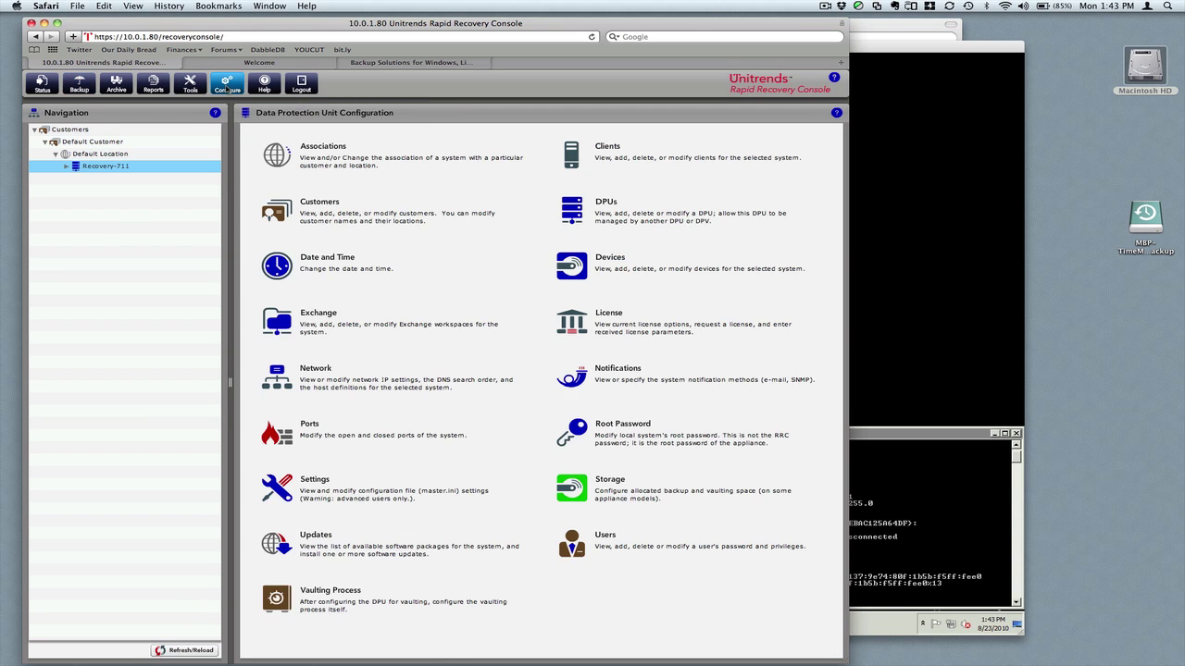
click(278, 379)
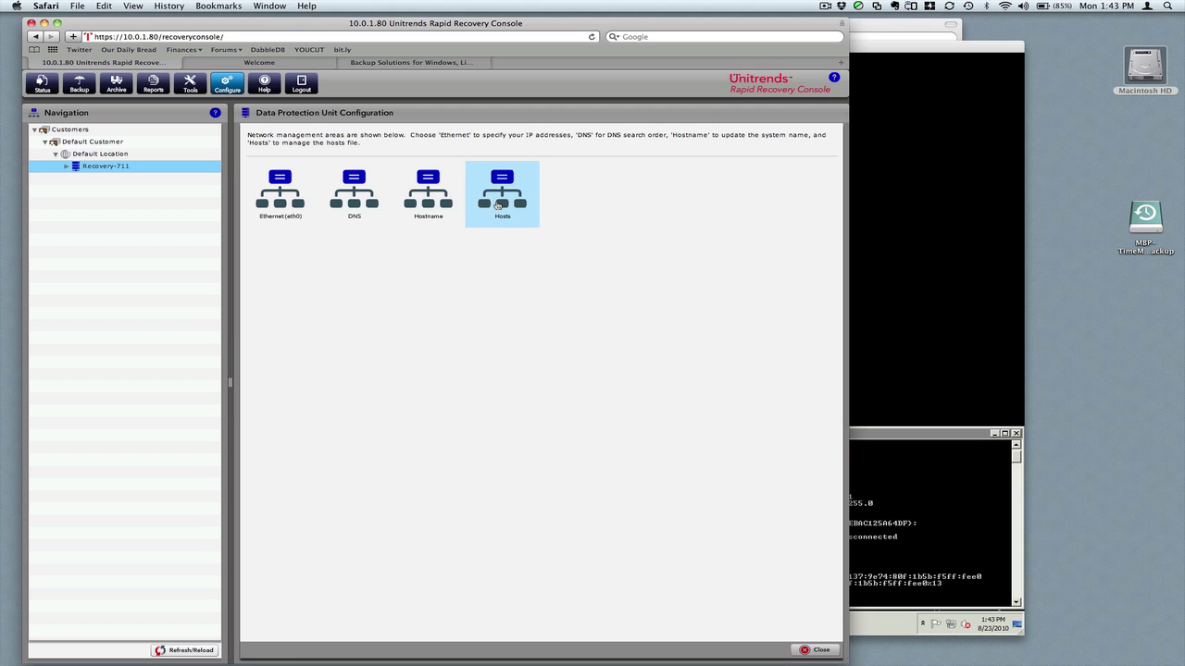
click(498, 204)
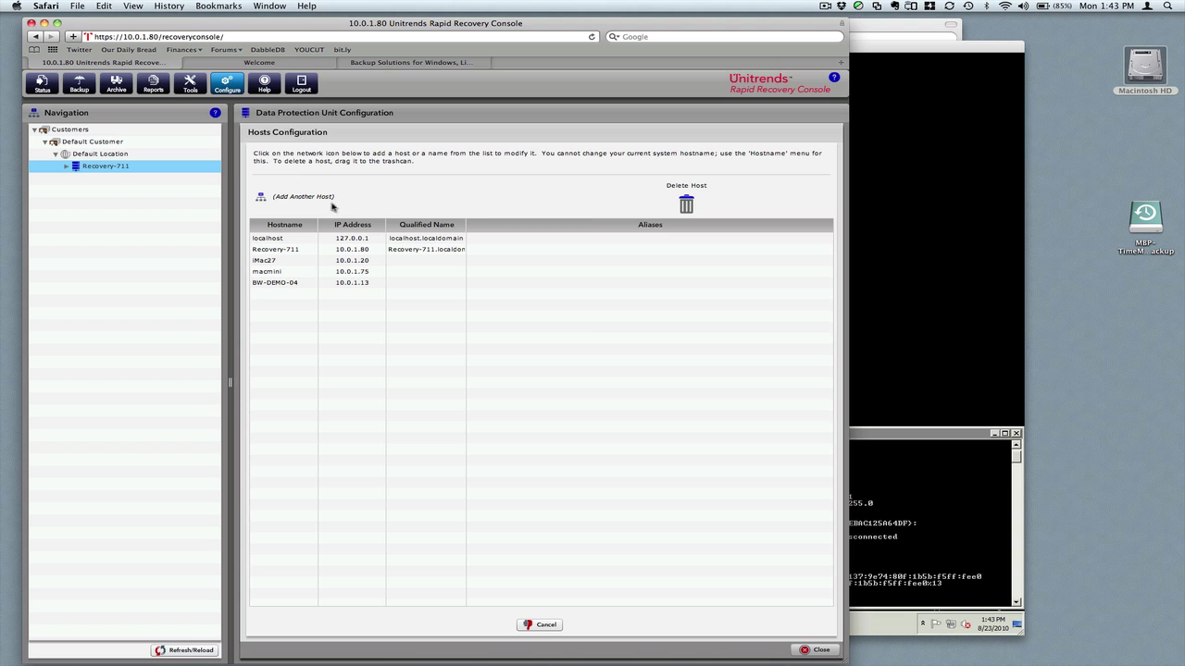
click(302, 199)
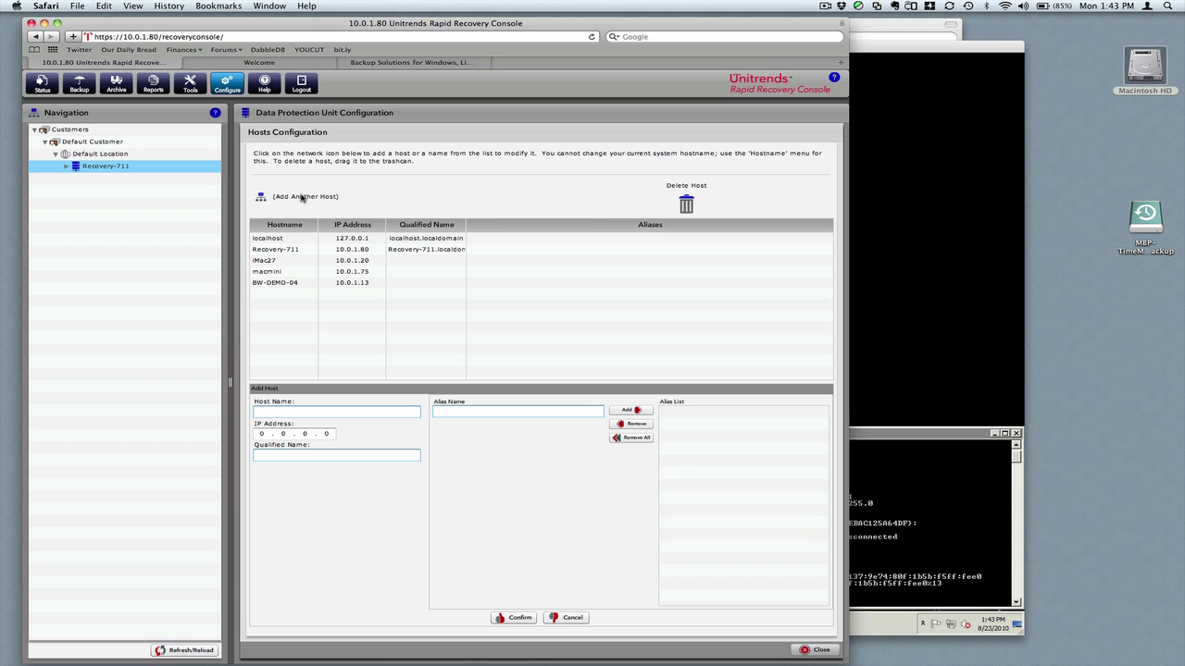
click(318, 413)
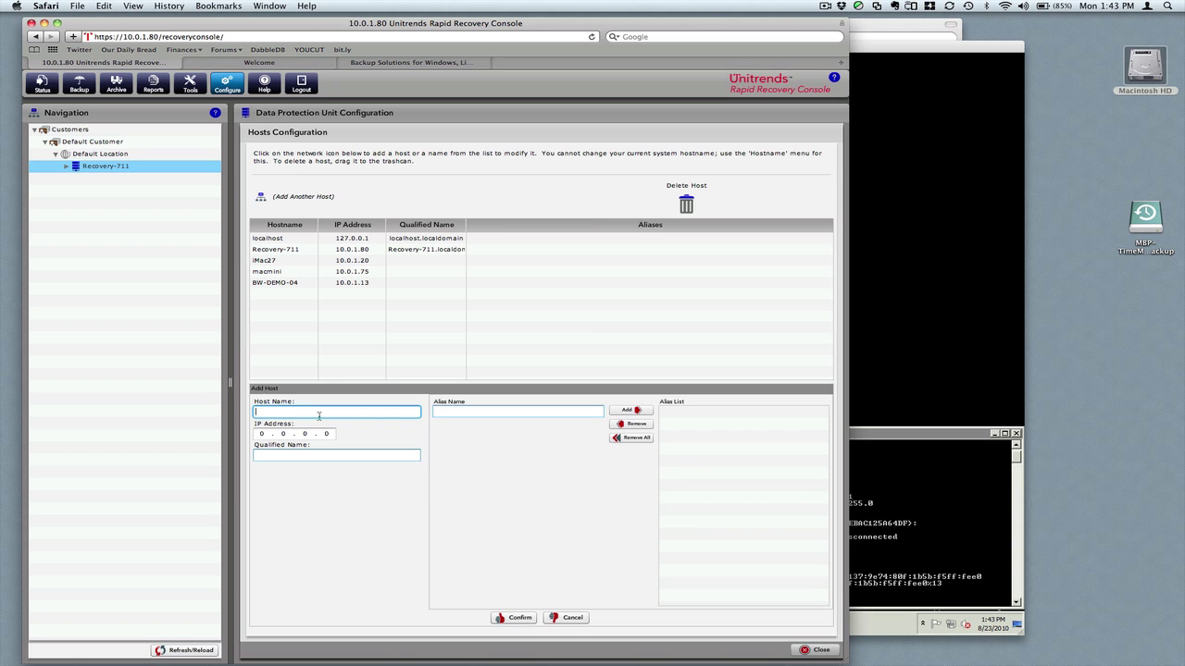
text(Windows2008-VM)
key(Tab)
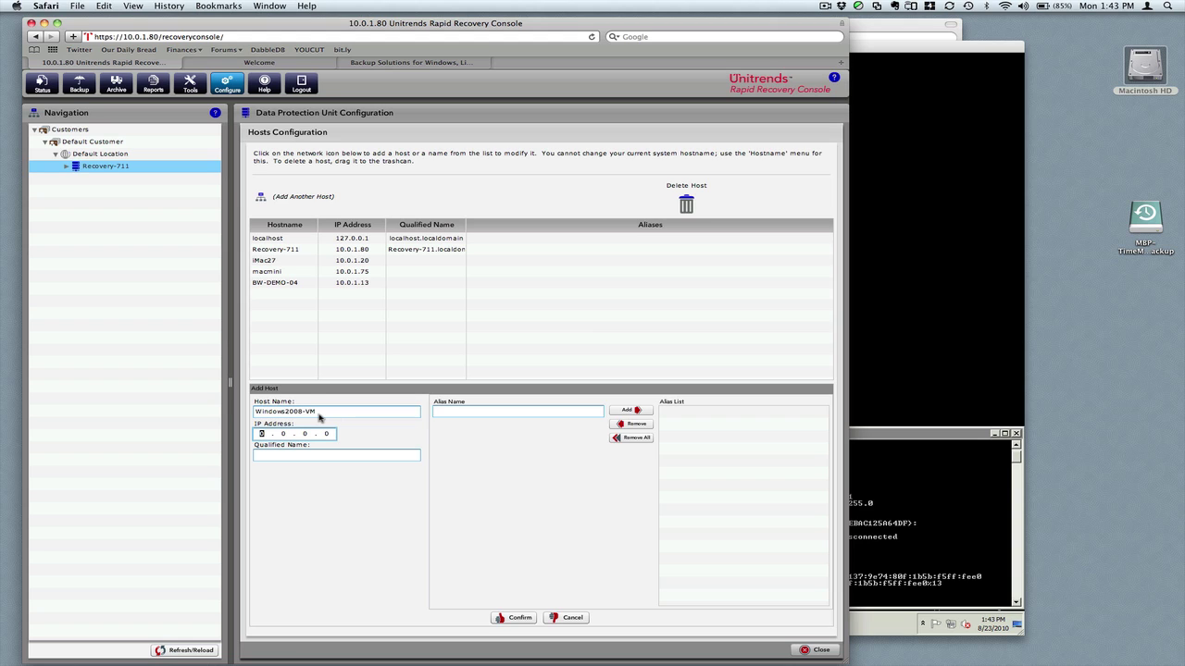
Step: Set the new host's IP address to 10.0.1.31, save the entry and select it in the hosts list
text(10)
key(period)
text(0)
key(period)
text(1)
key(period)
text(31)
key(Tab)
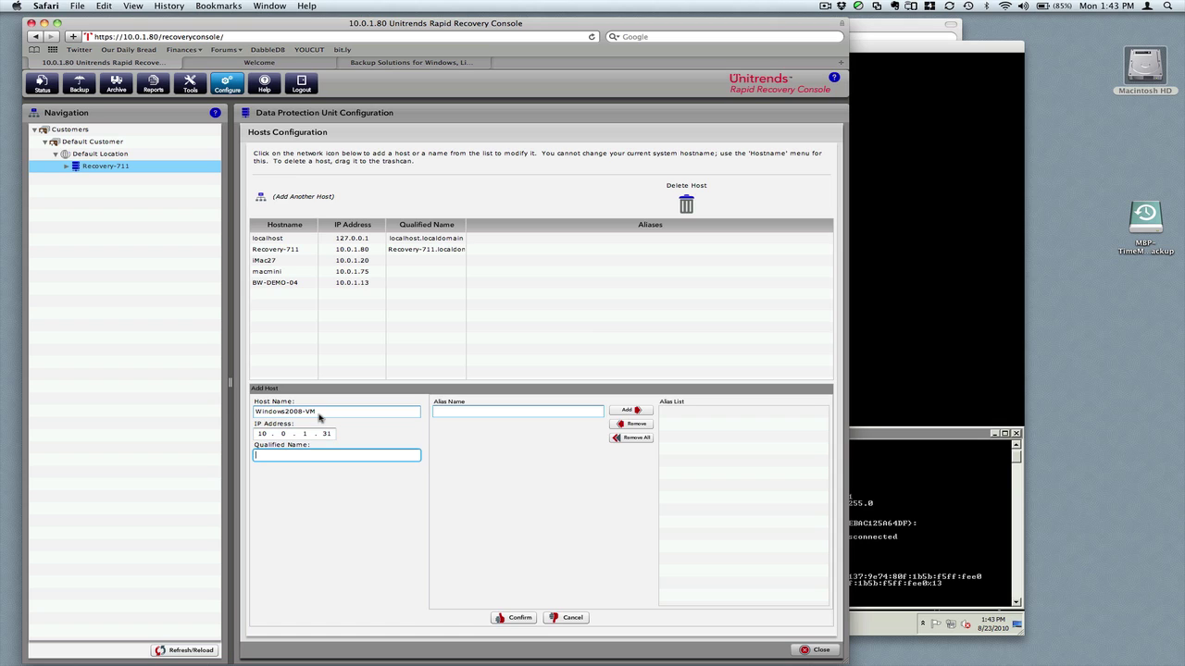
click(512, 619)
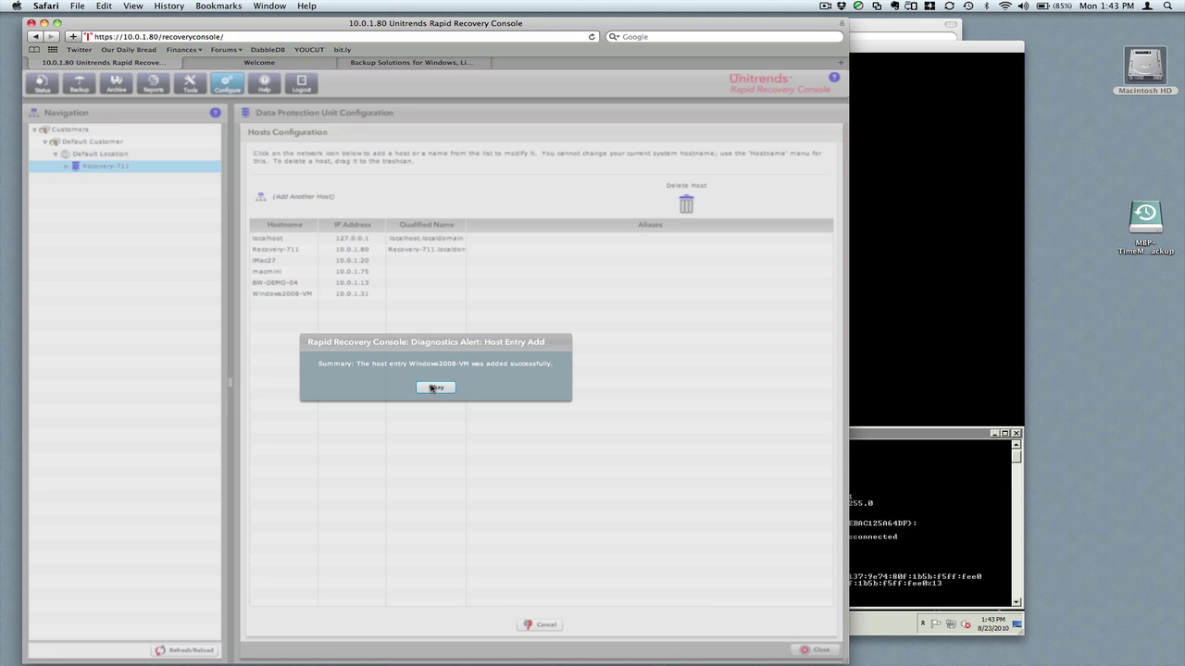
click(435, 388)
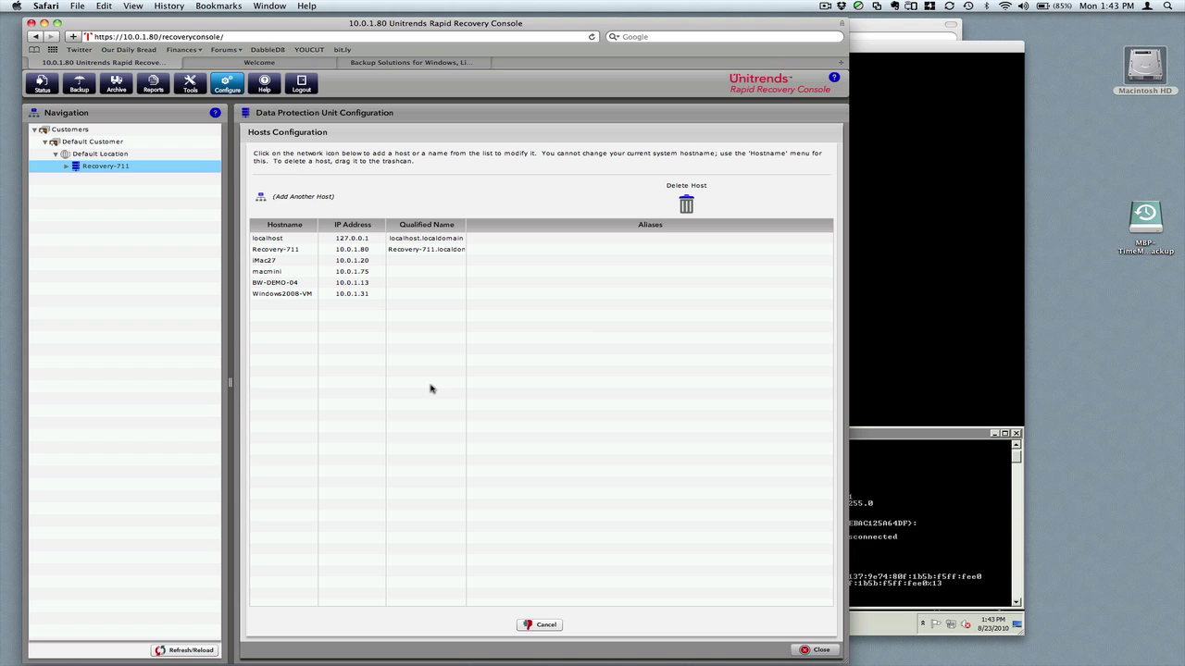
click(310, 294)
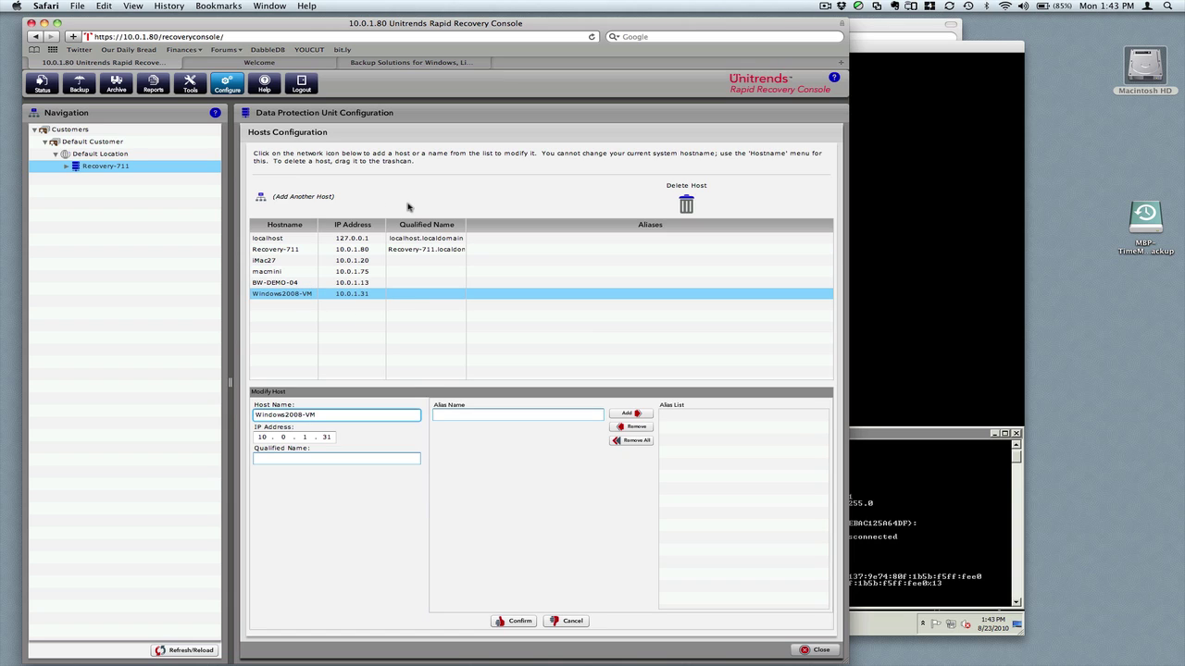
Step: Add Windows2008-VM as a client of Recovery-711 with the default settings and go to the backup wizard
click(228, 88)
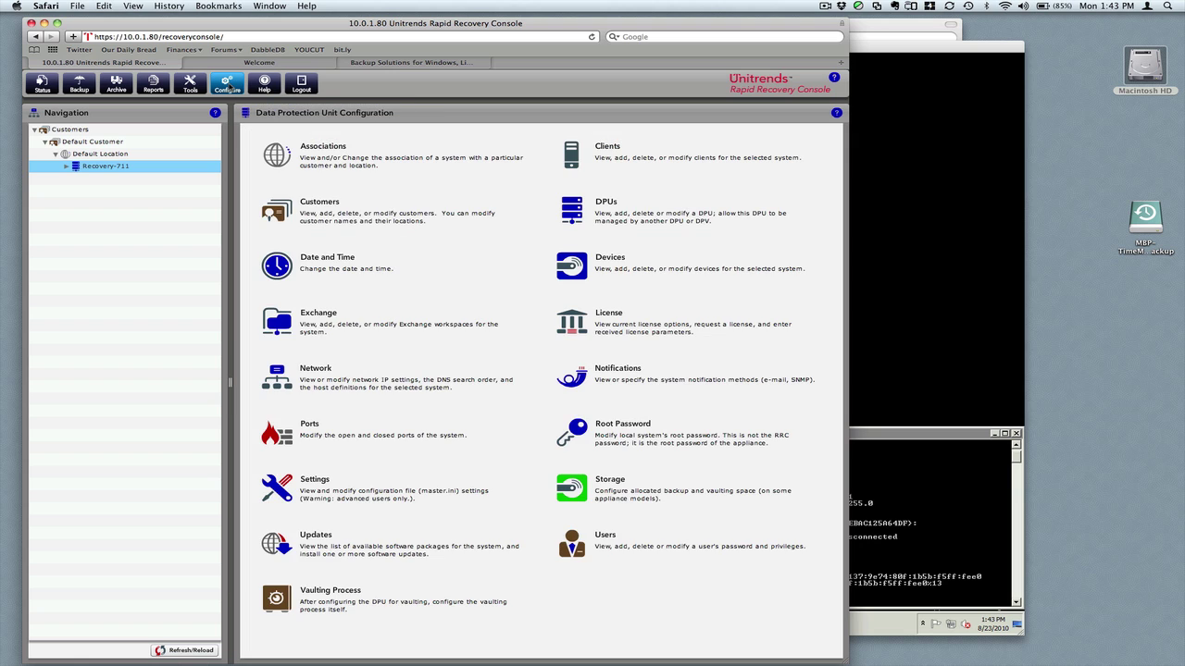
click(572, 156)
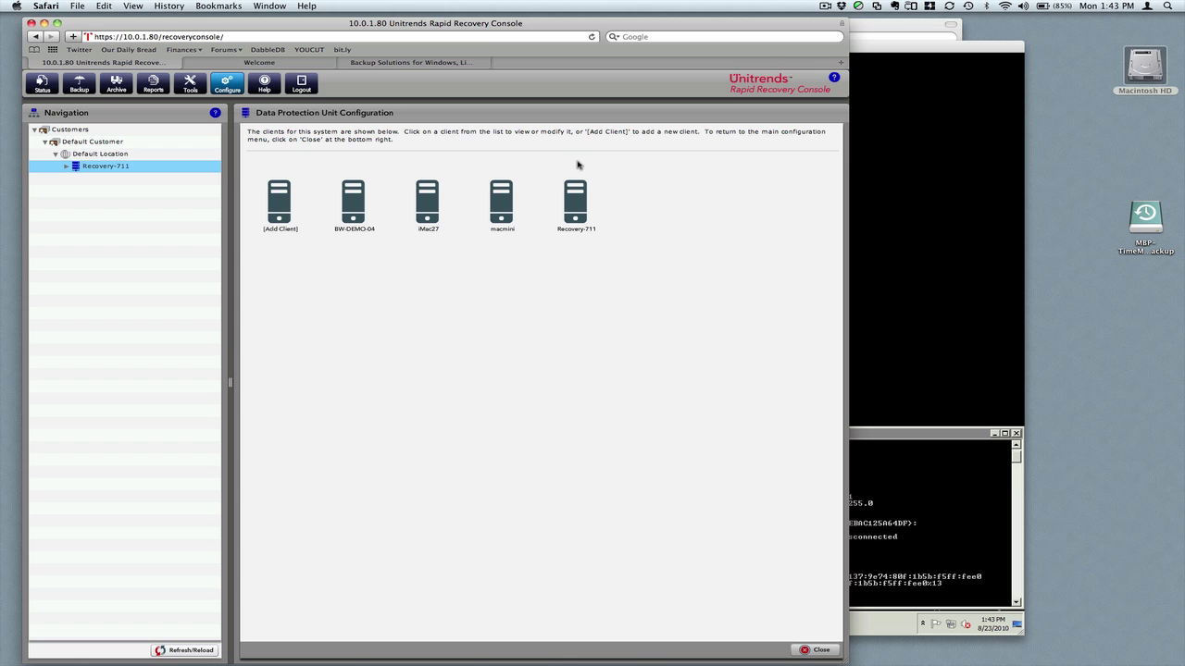
click(282, 222)
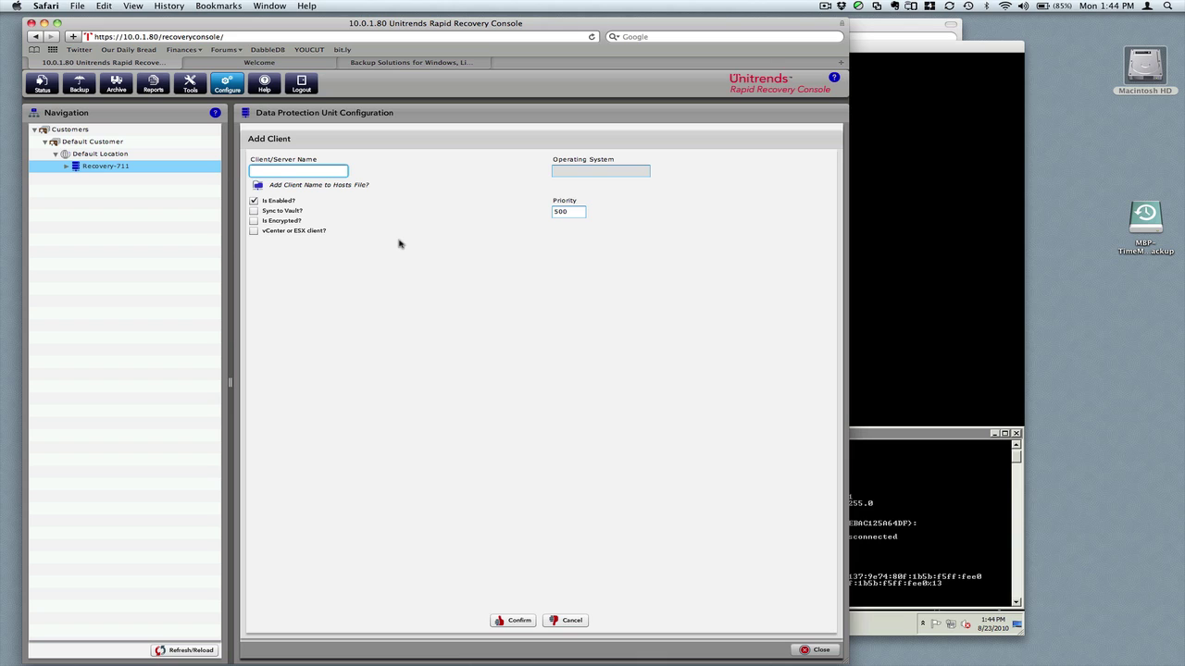
text(Windows2008-VM)
click(514, 621)
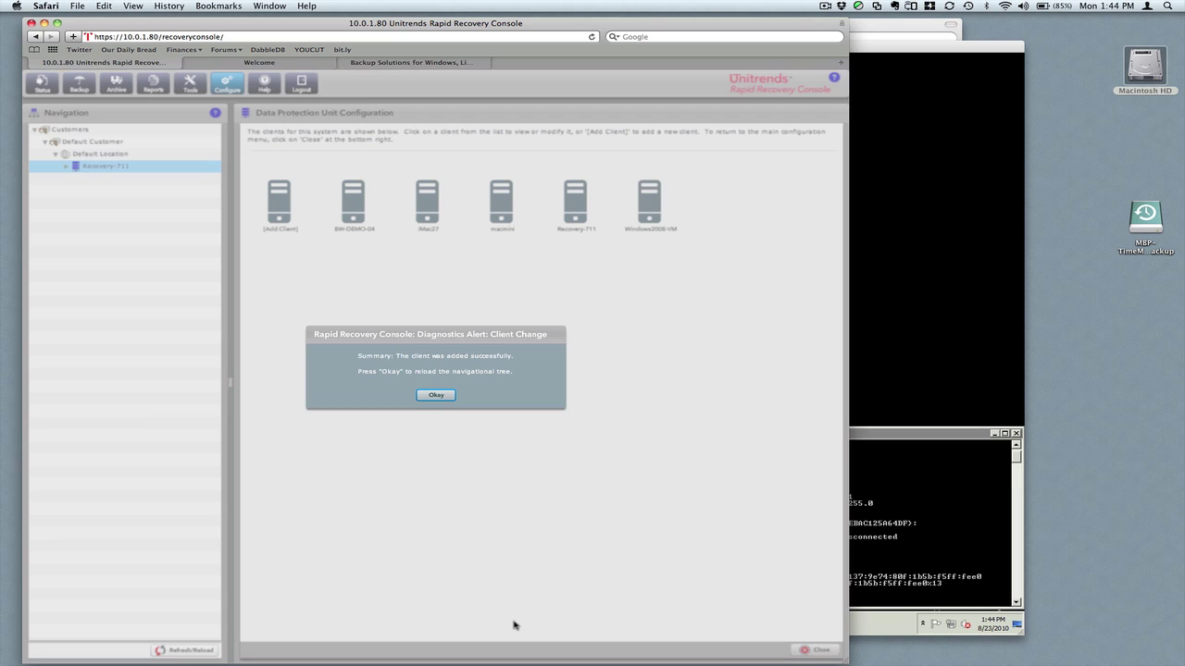
click(435, 395)
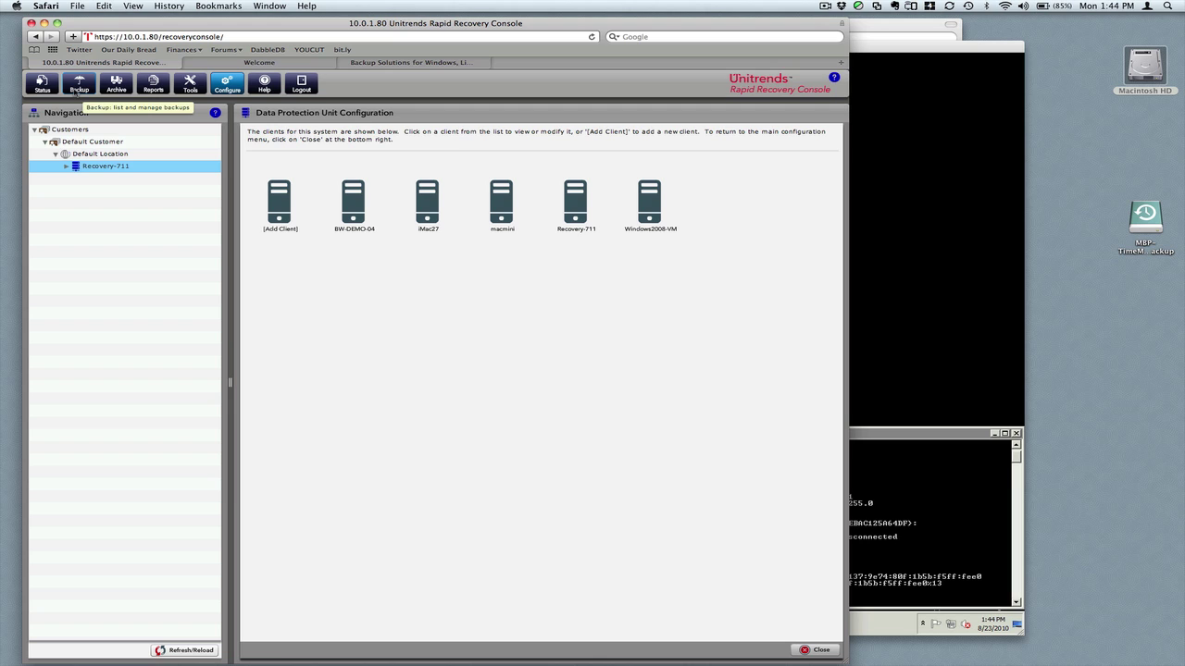
click(78, 85)
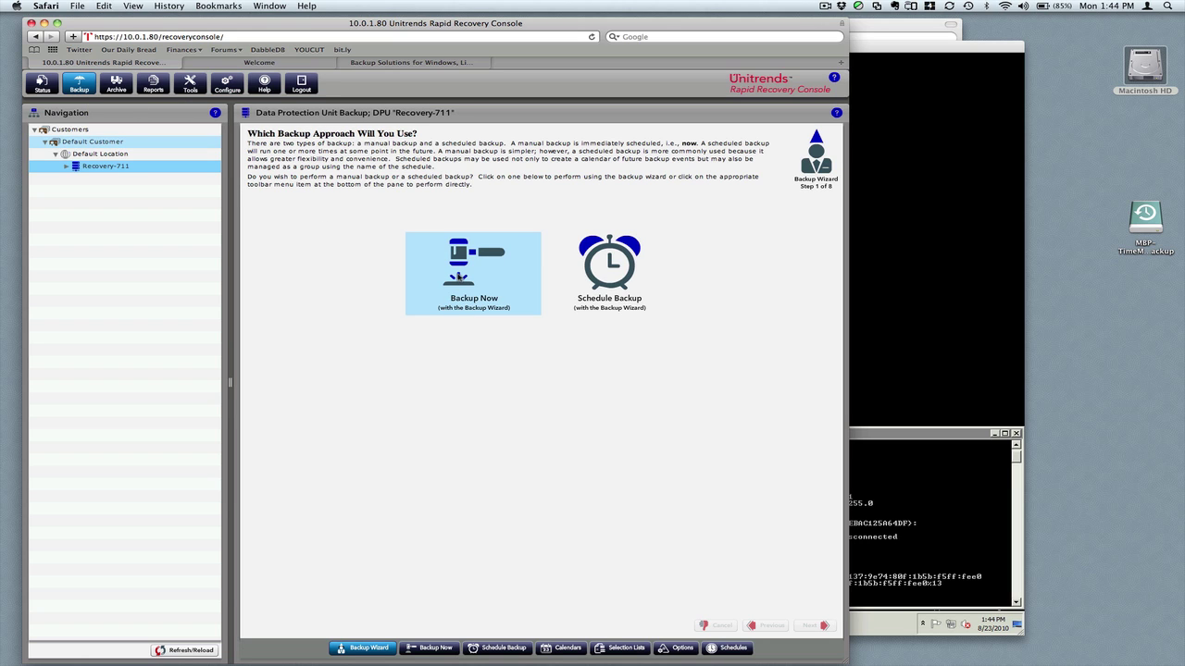
click(459, 276)
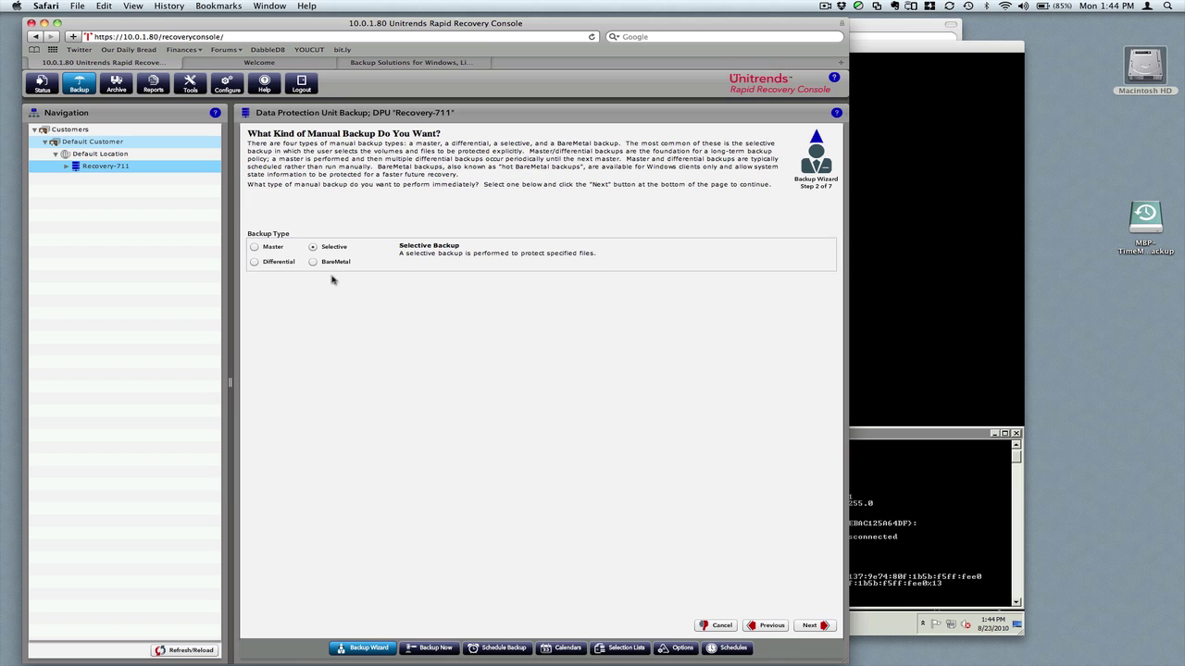
click(255, 248)
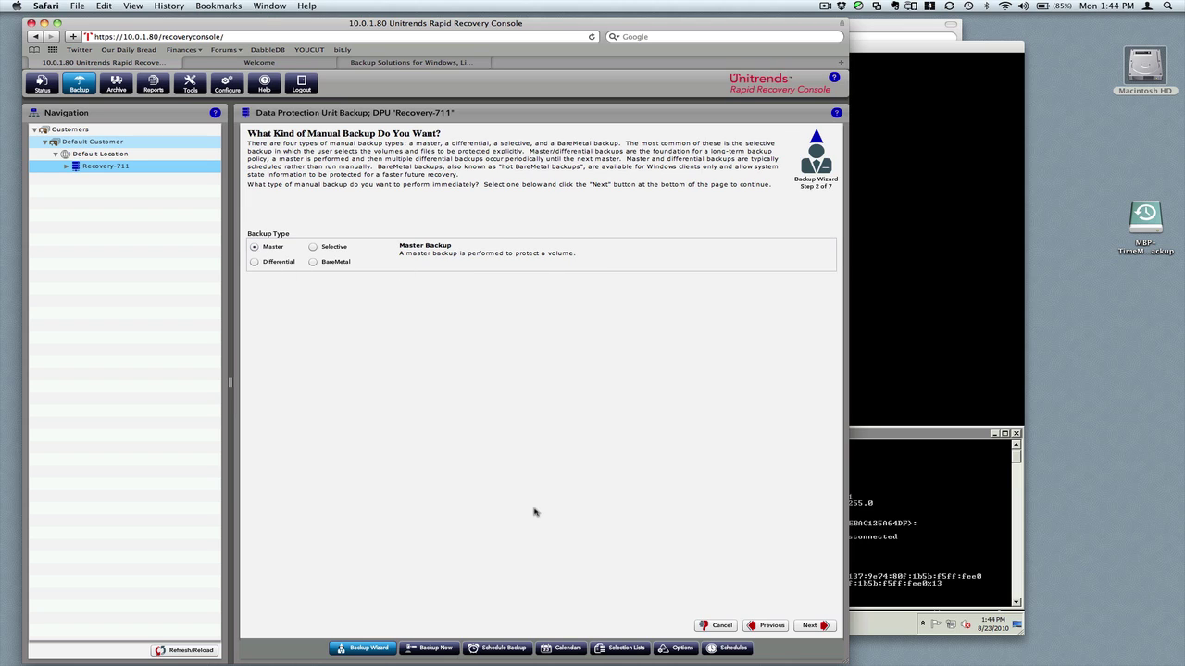
click(818, 627)
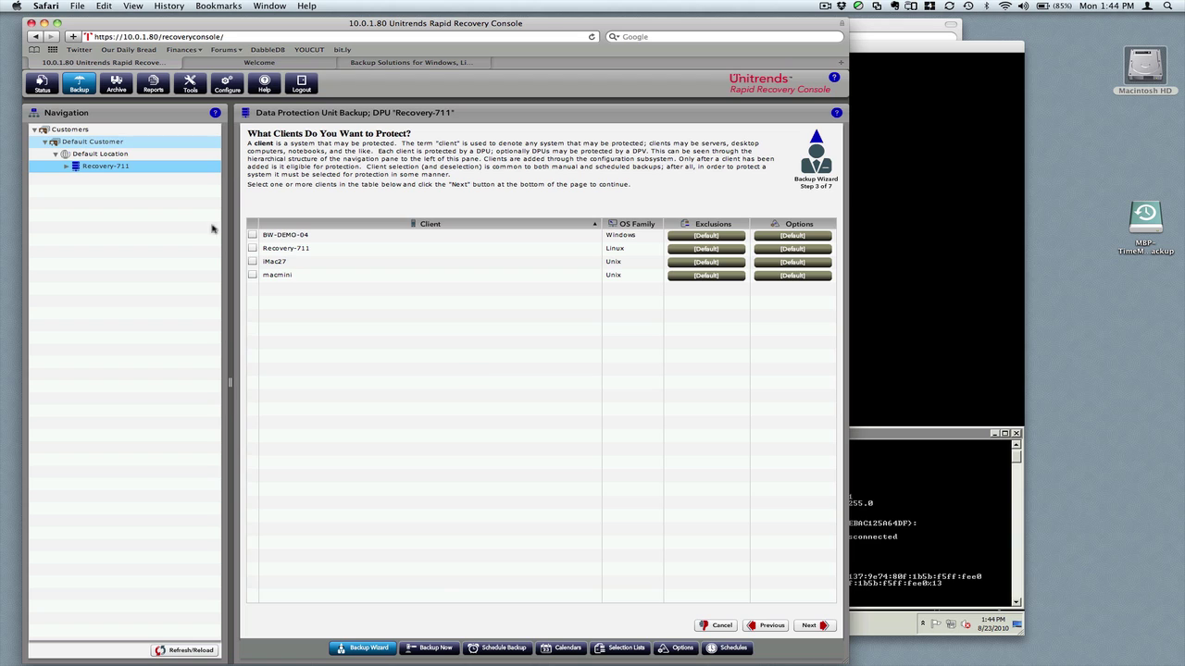
Step: Begin an immediate backup for the Windows2008-VM client under Recovery-711 and choose the Master backup type
click(66, 166)
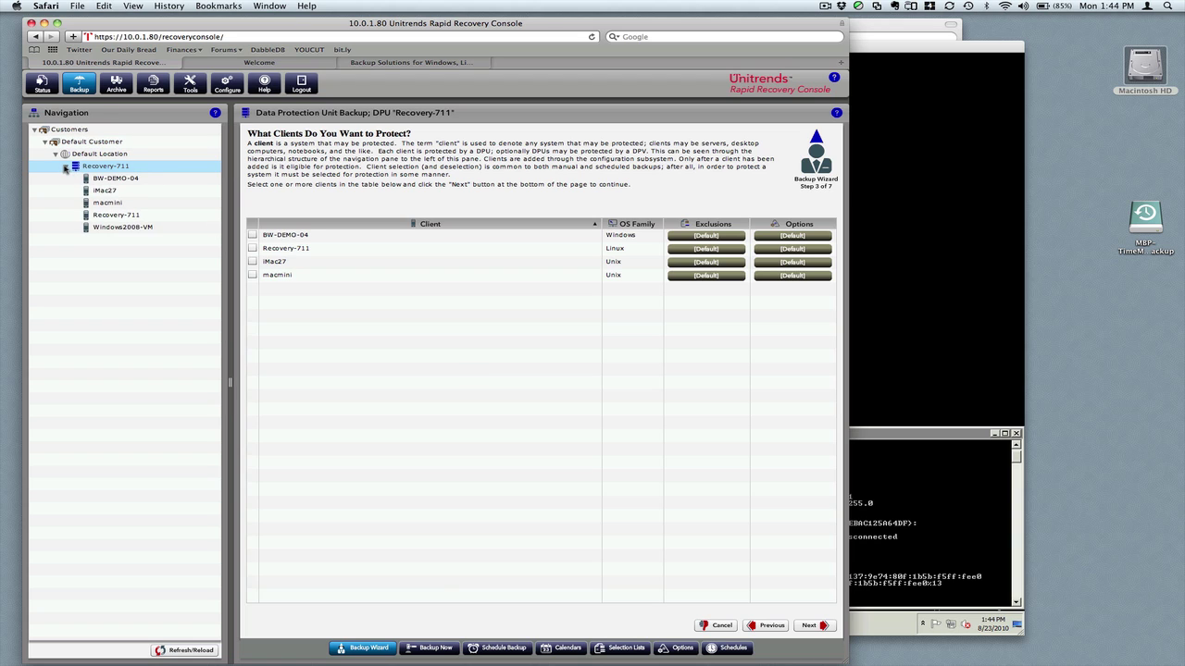
click(114, 231)
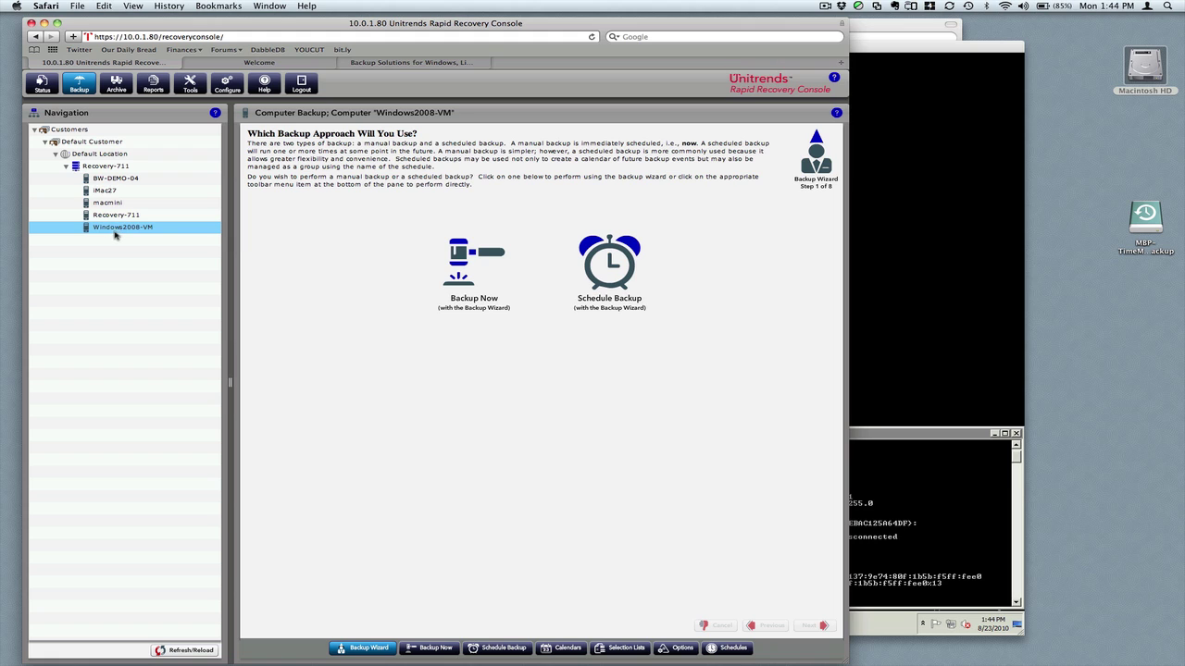
click(463, 278)
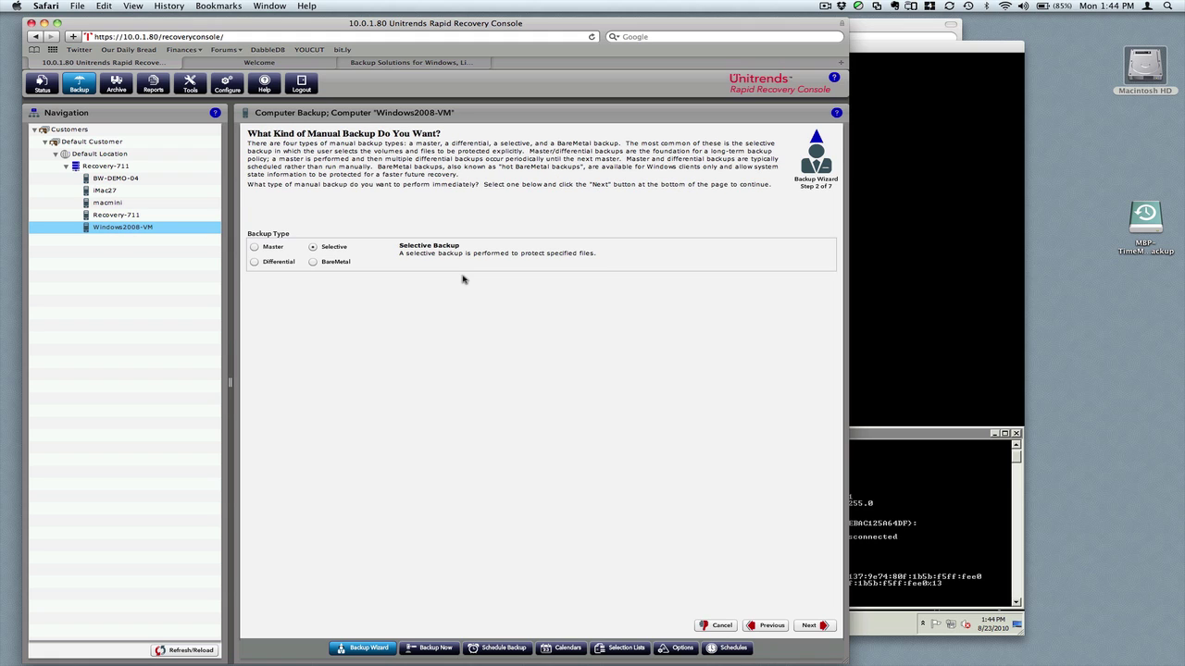
click(255, 247)
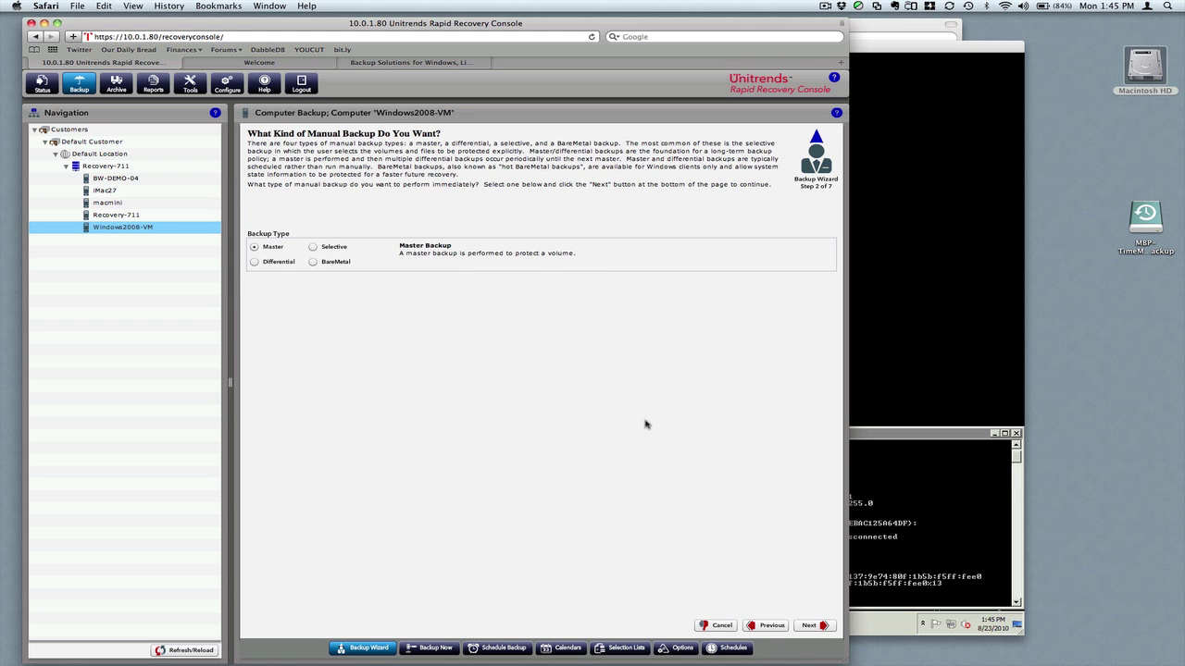
click(819, 627)
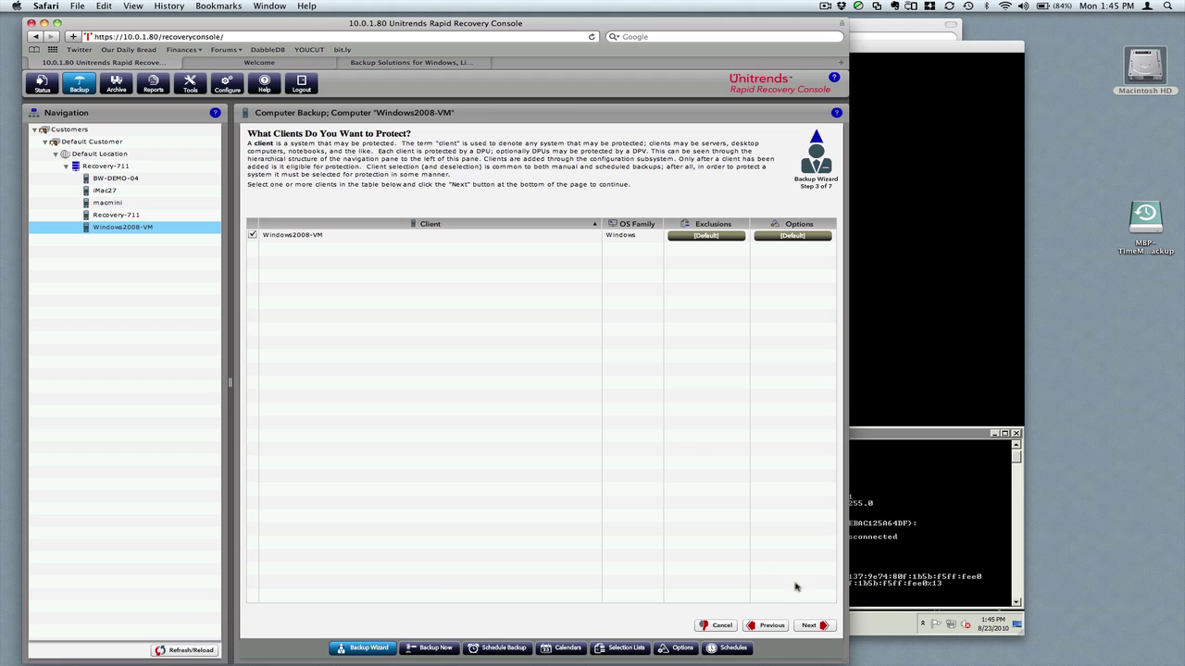
Step: Keep Windows2008-VM selected with default exclusions and options, execute the backup and dismiss the request progress
click(820, 628)
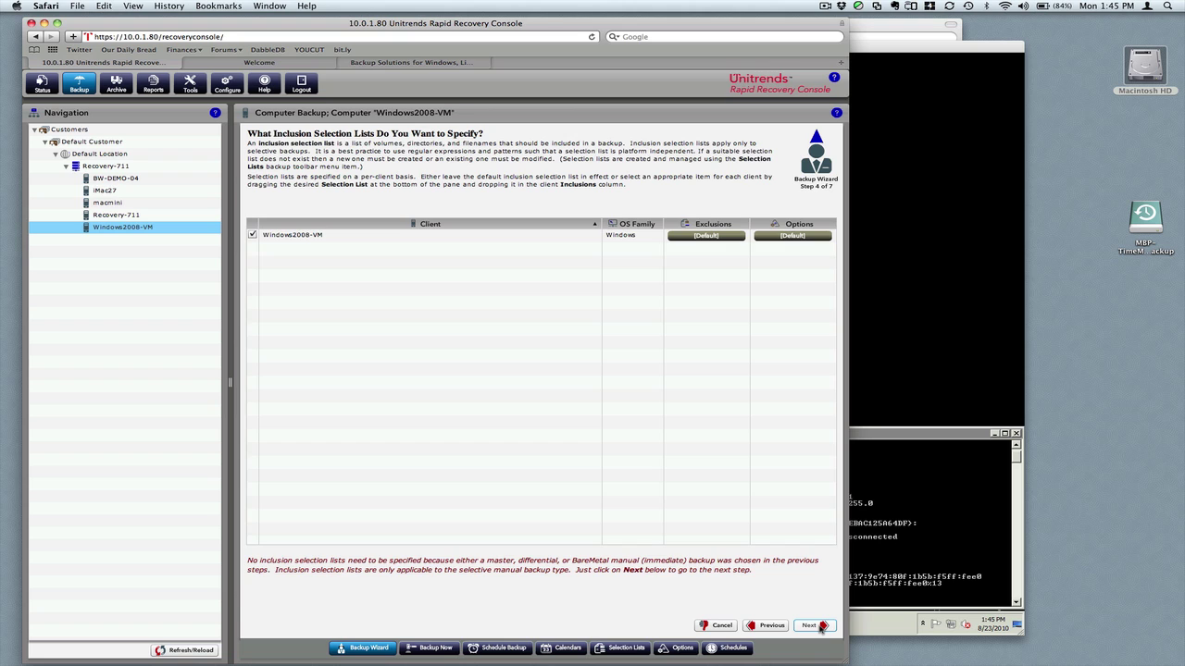
click(821, 629)
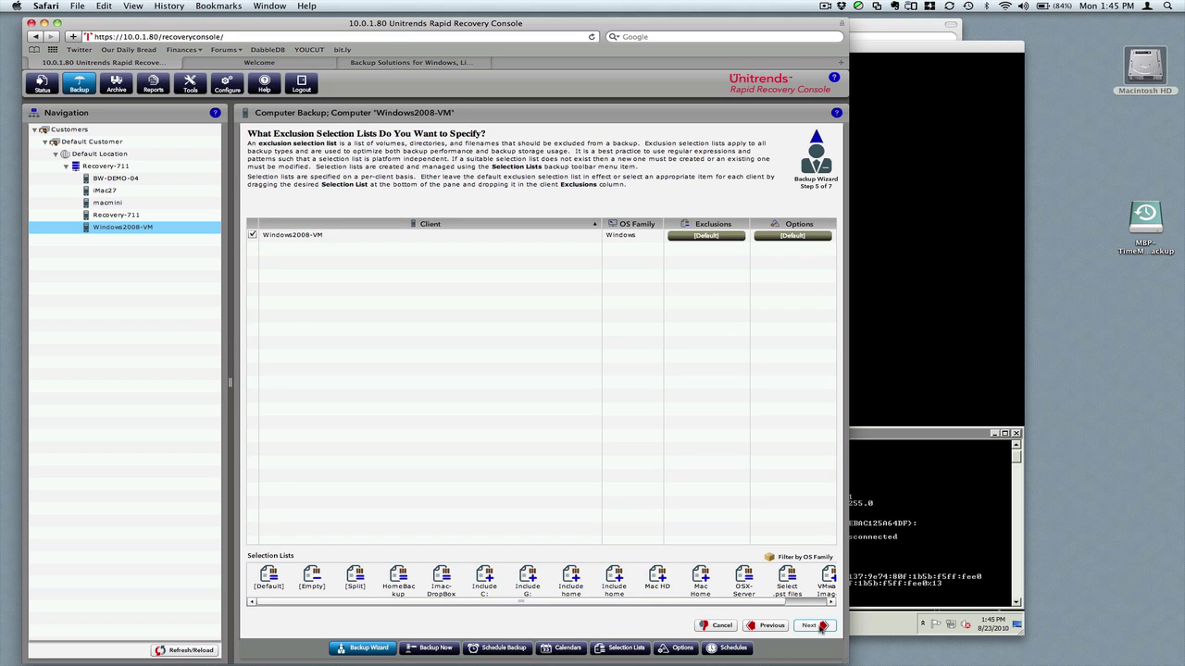
click(821, 627)
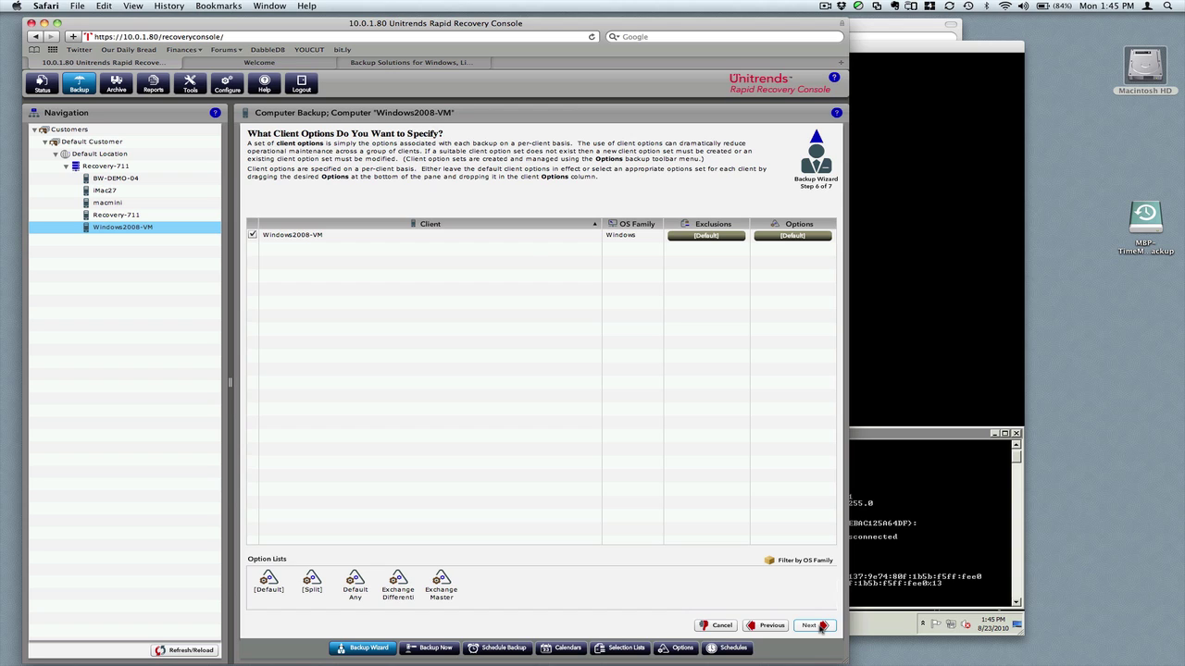
click(821, 628)
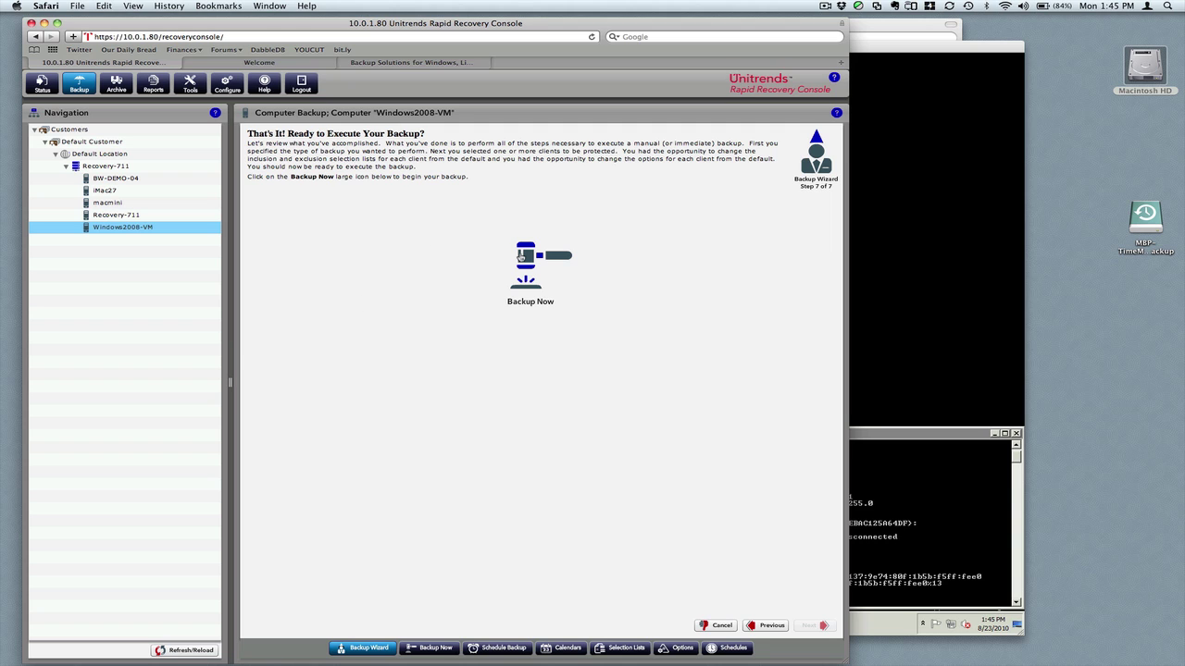
click(521, 256)
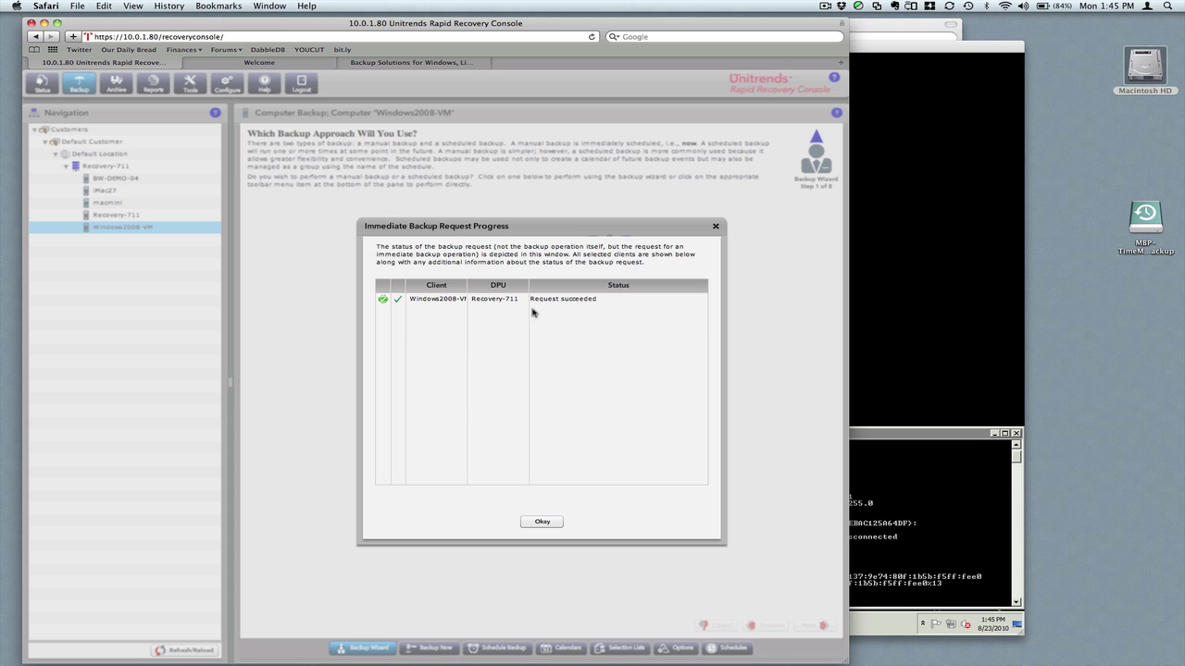
click(541, 522)
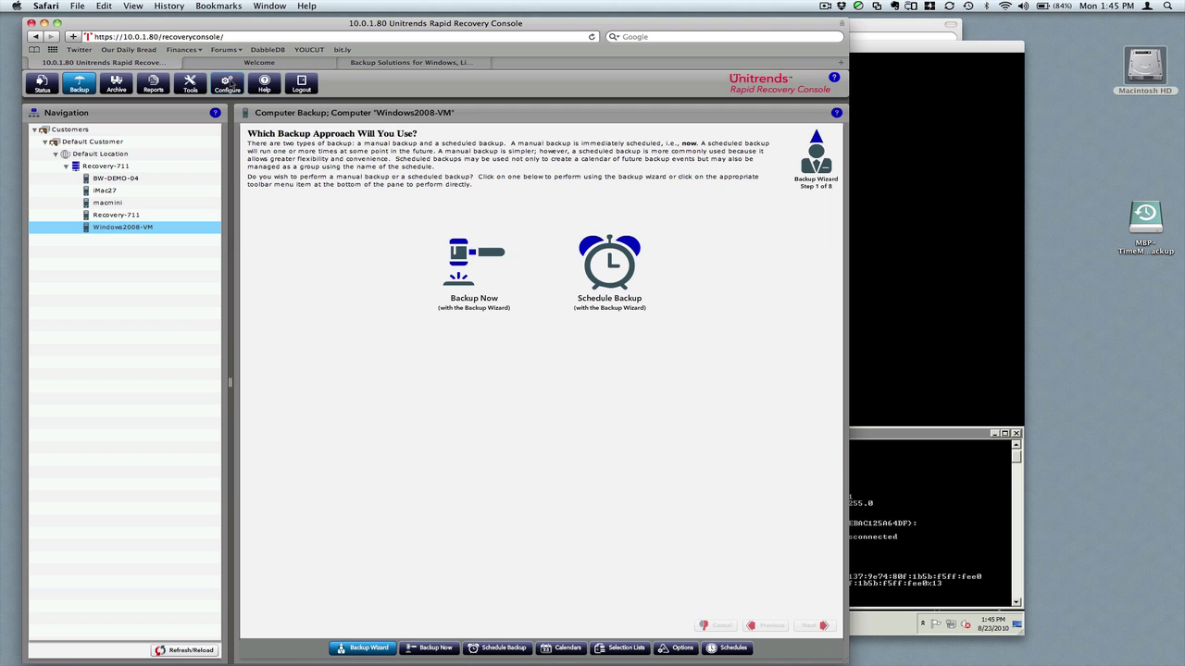
Step: Bring up the job status list for Recovery-711 and show the details of the Windows2008-VM Master backup job
click(227, 83)
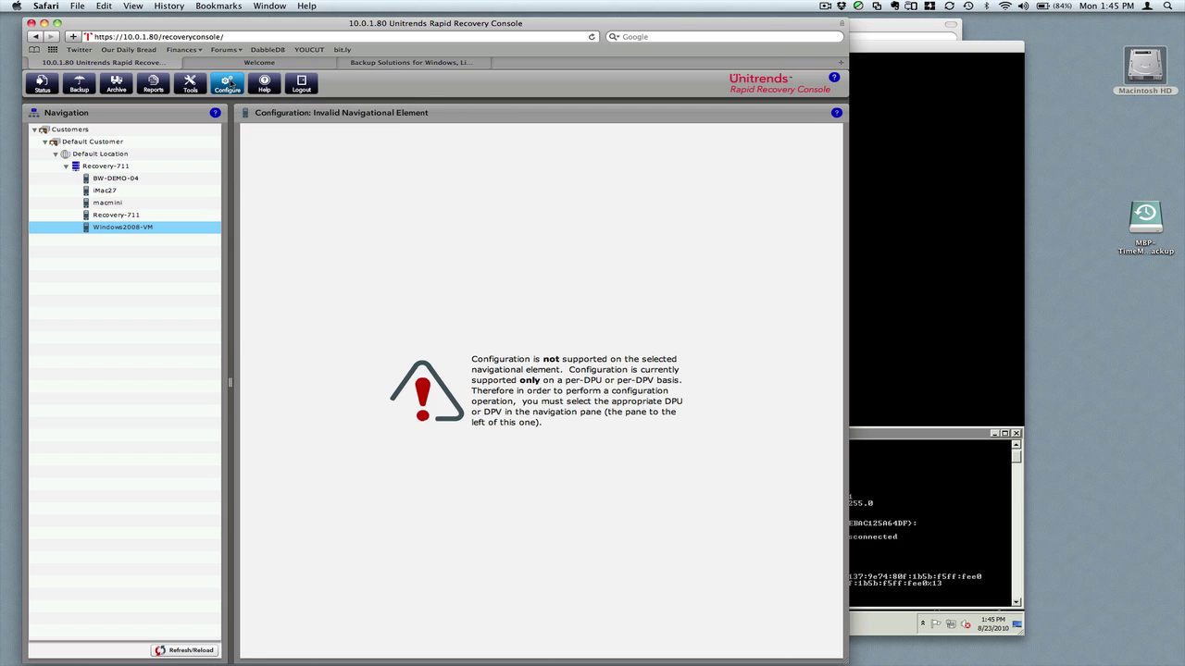
click(121, 166)
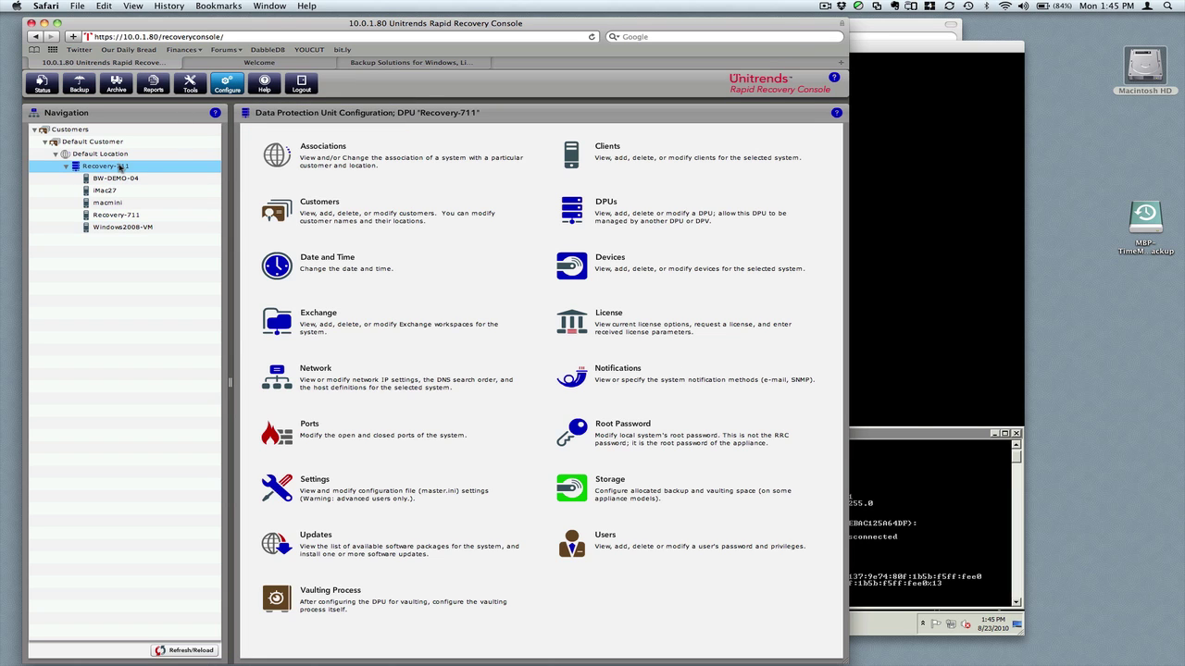
click(190, 86)
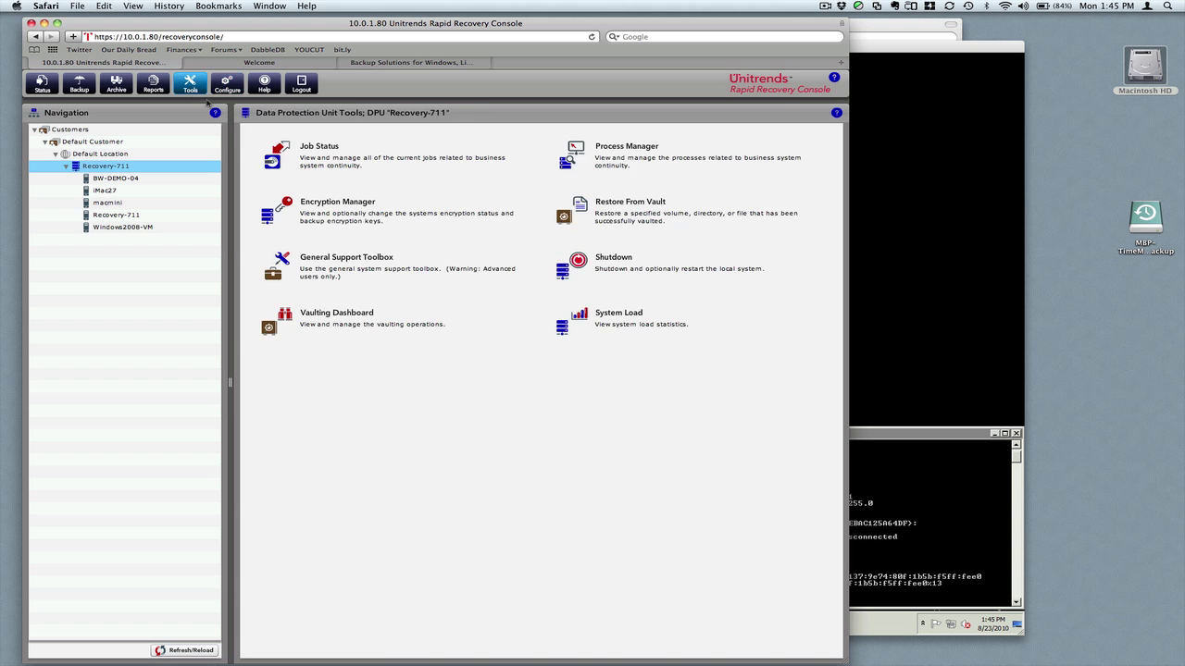
click(275, 152)
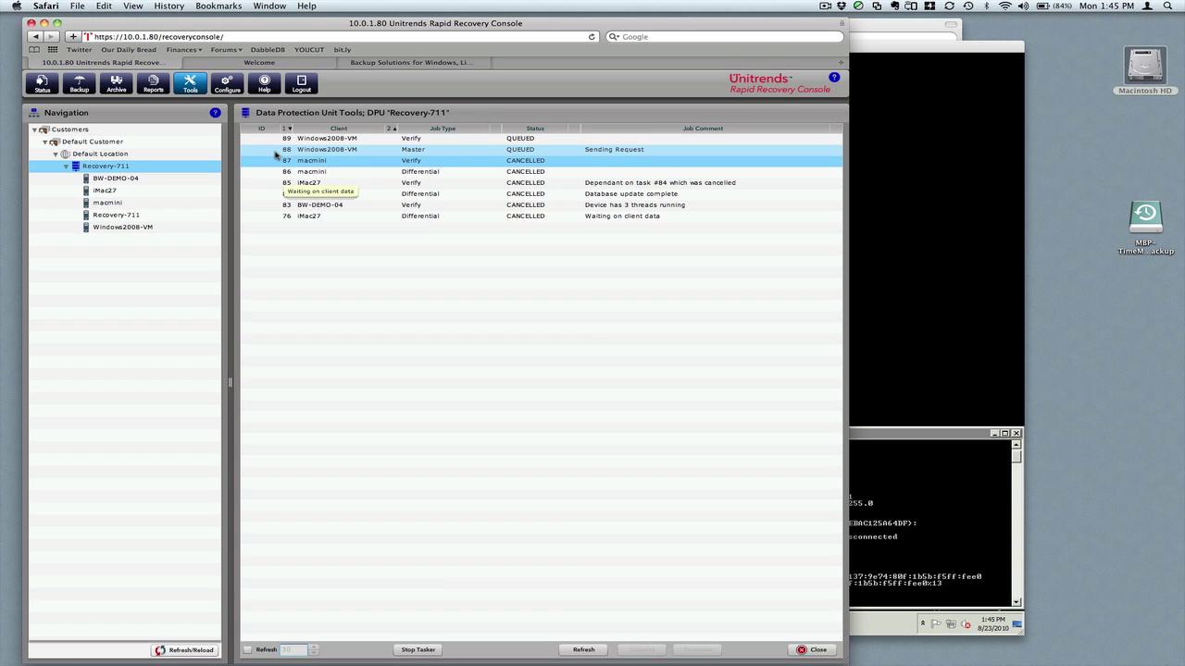
click(332, 151)
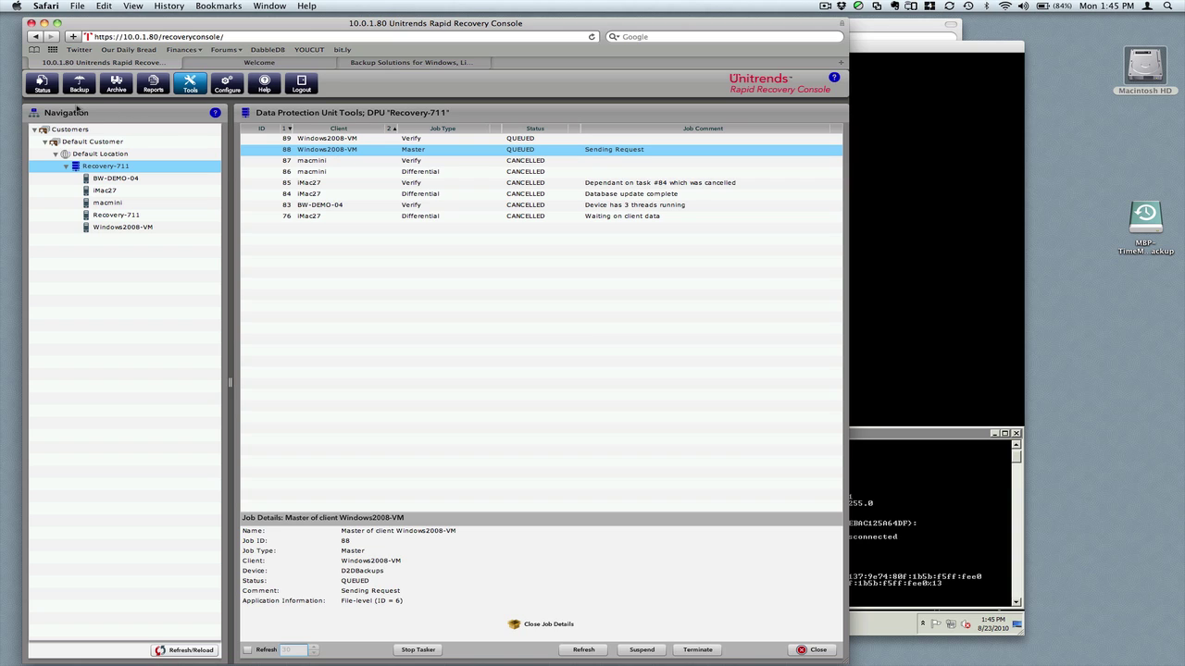
Step: Review the status overview of Recovery-711, checking the Monday and Friday backup results of its clients
click(42, 83)
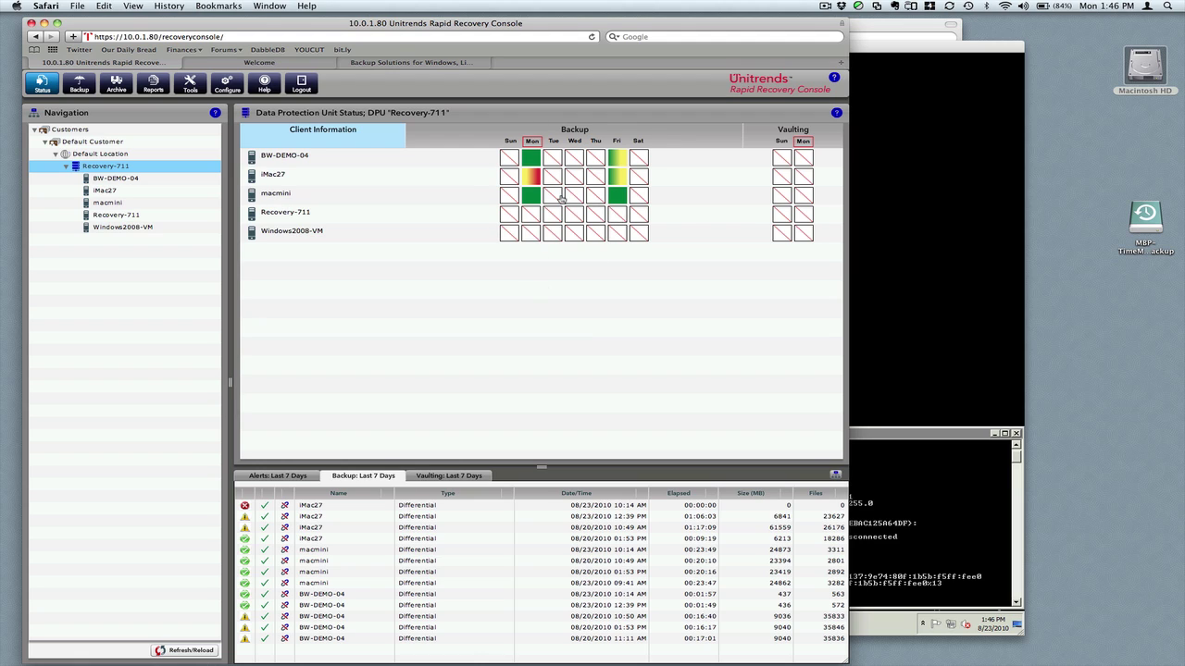
mouse_move(624, 181)
mouse_move(535, 183)
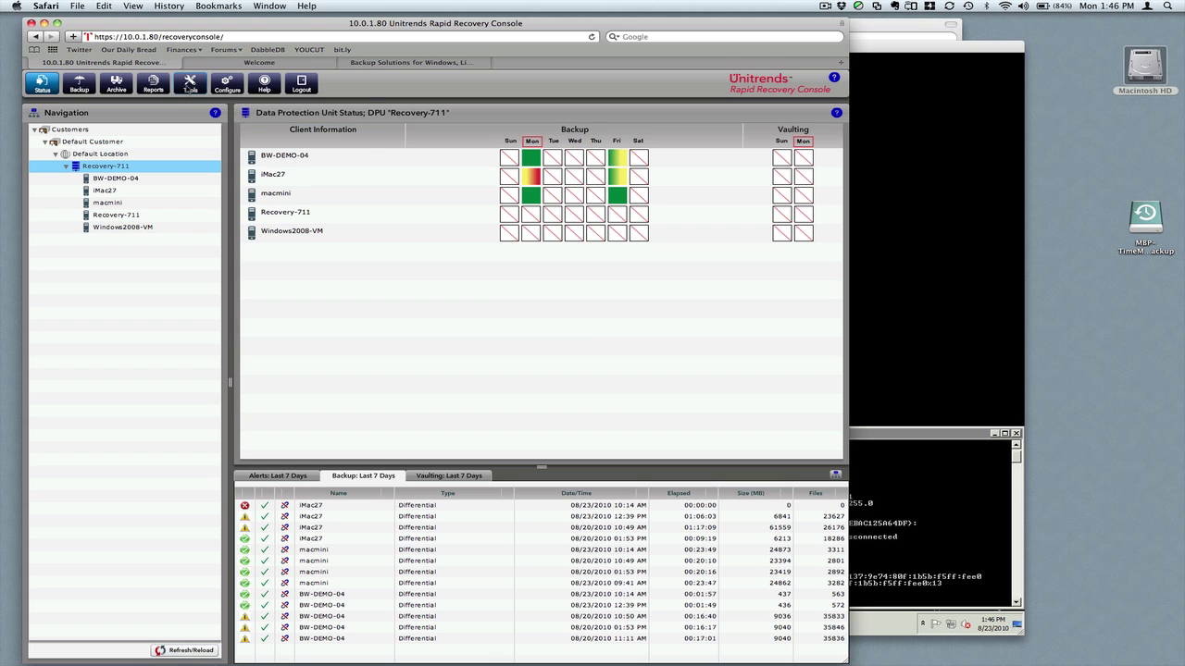
Step: Return to the Recovery-711 job status list and refresh it to check the progress of the Windows2008-VM Master backup
click(190, 85)
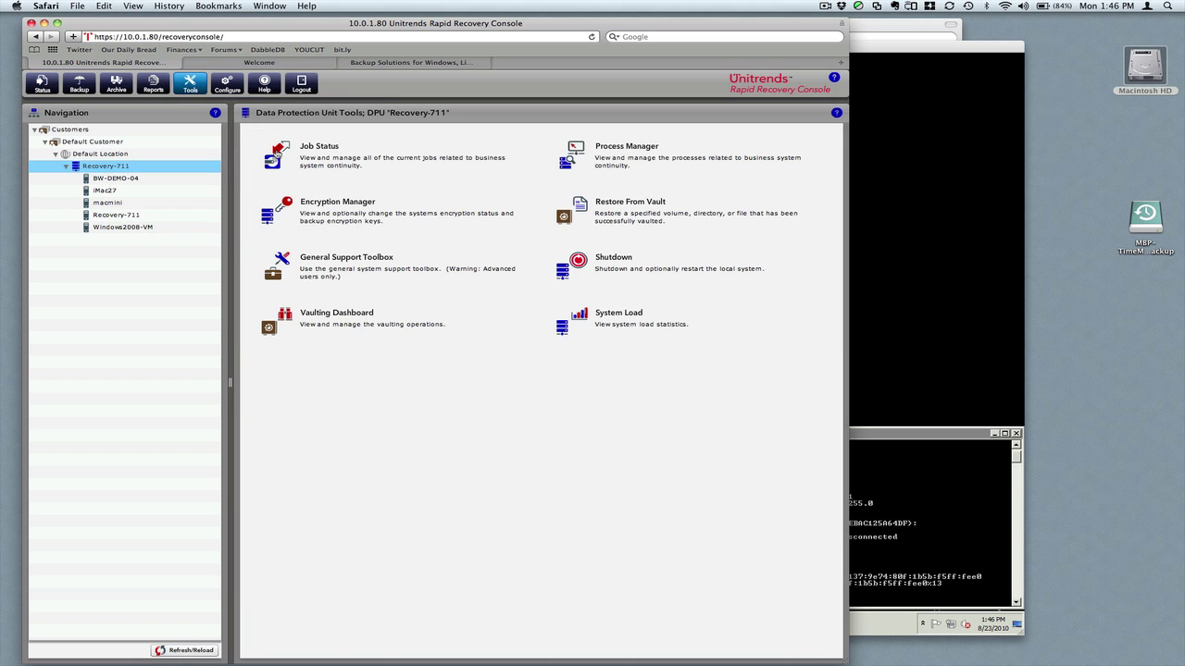
click(274, 154)
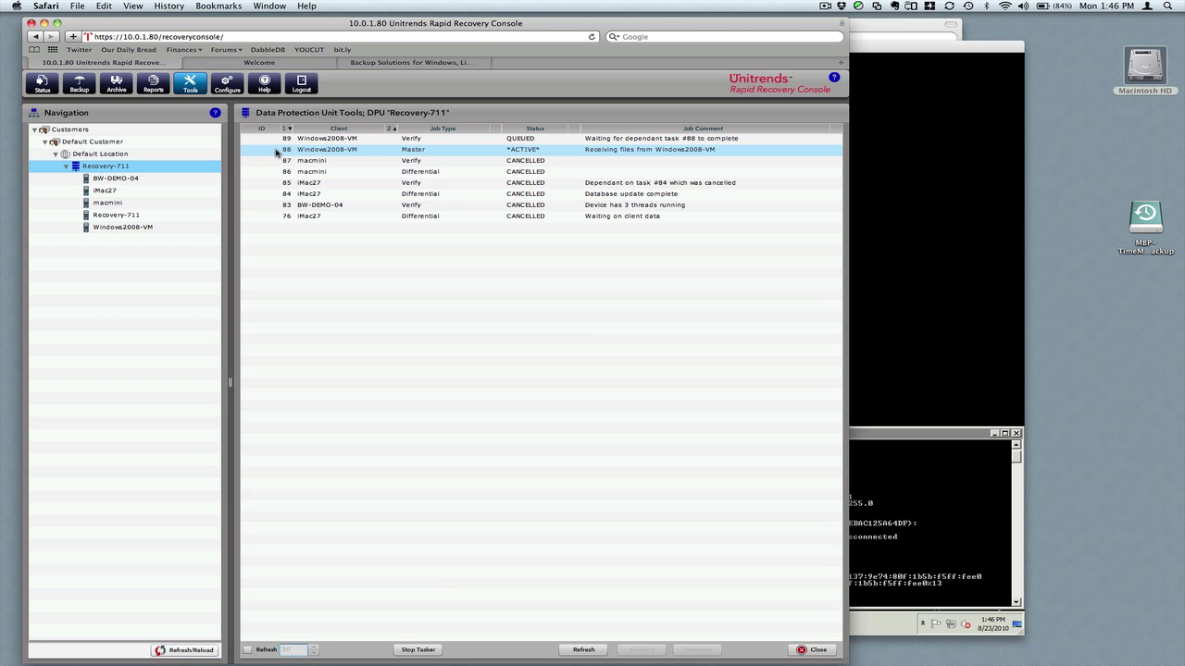
click(276, 152)
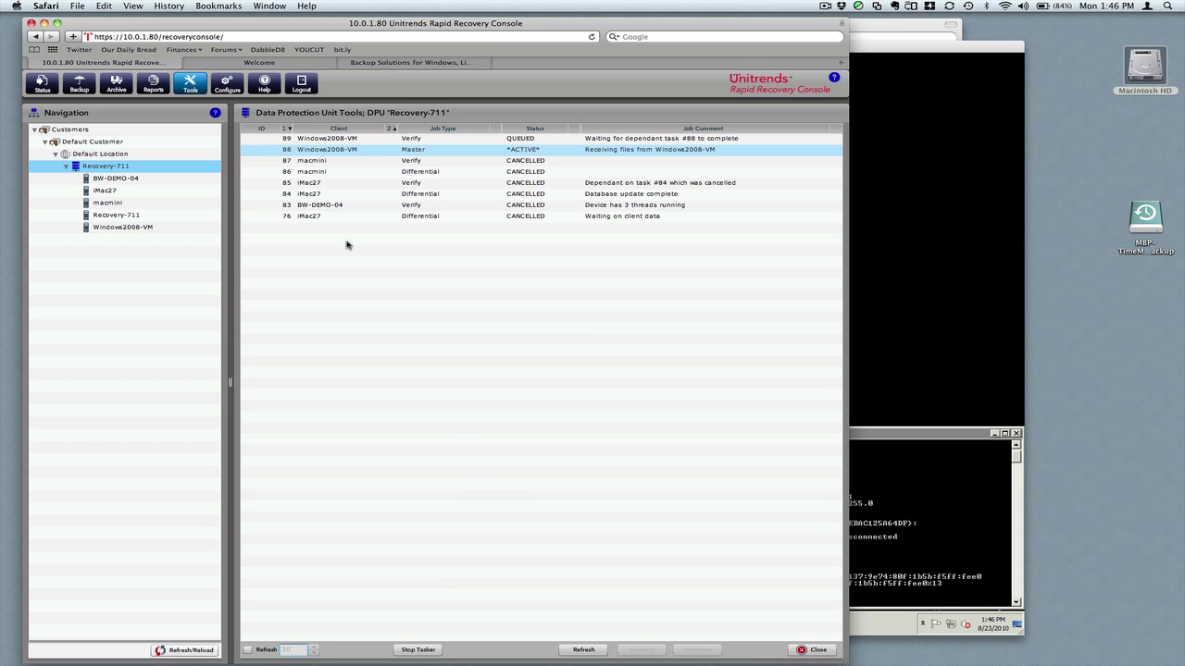
click(589, 650)
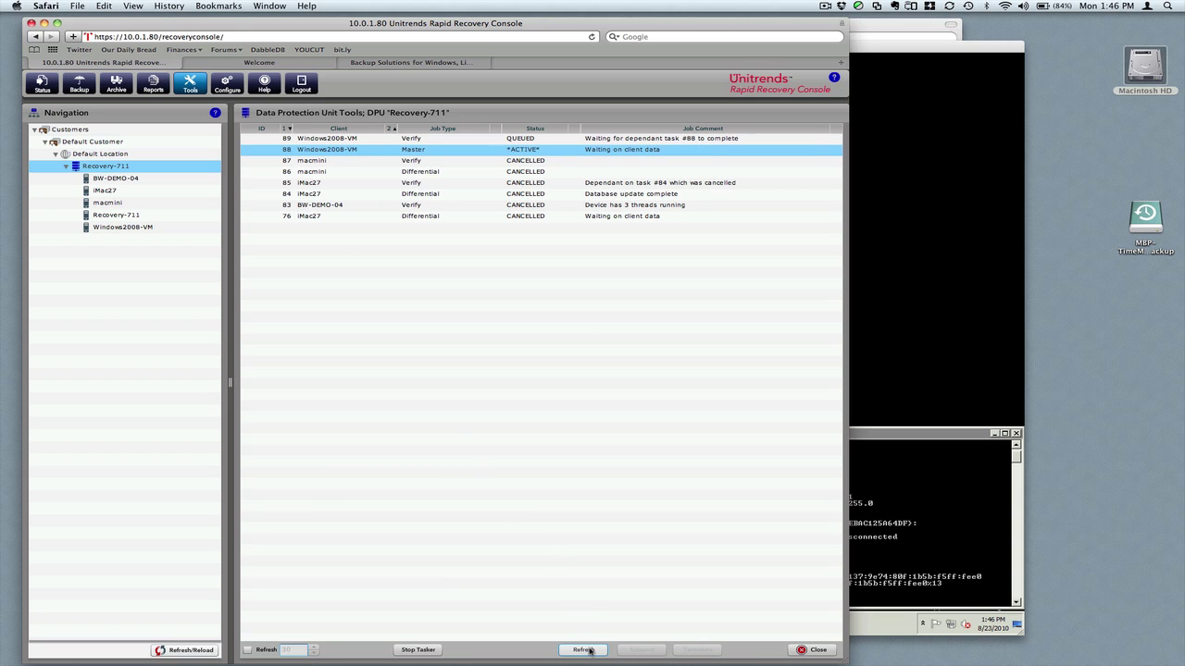